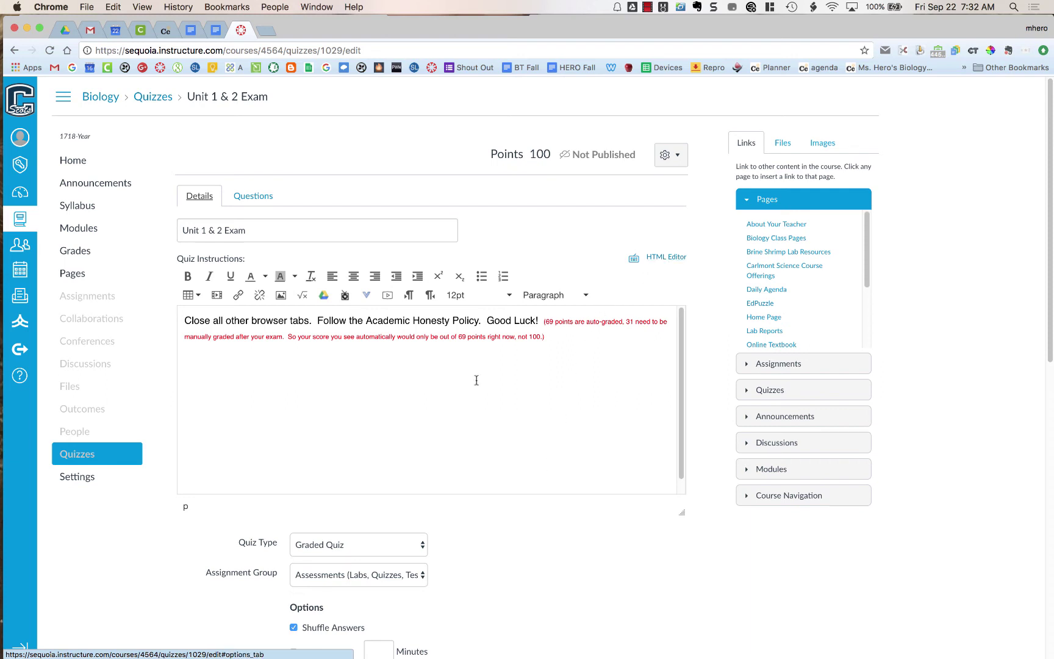
Review the Unit 1 & 2 Exam's question groups, then go back to the Biology quiz list.
{"action": "left_click", "coordinate": [261, 198]}
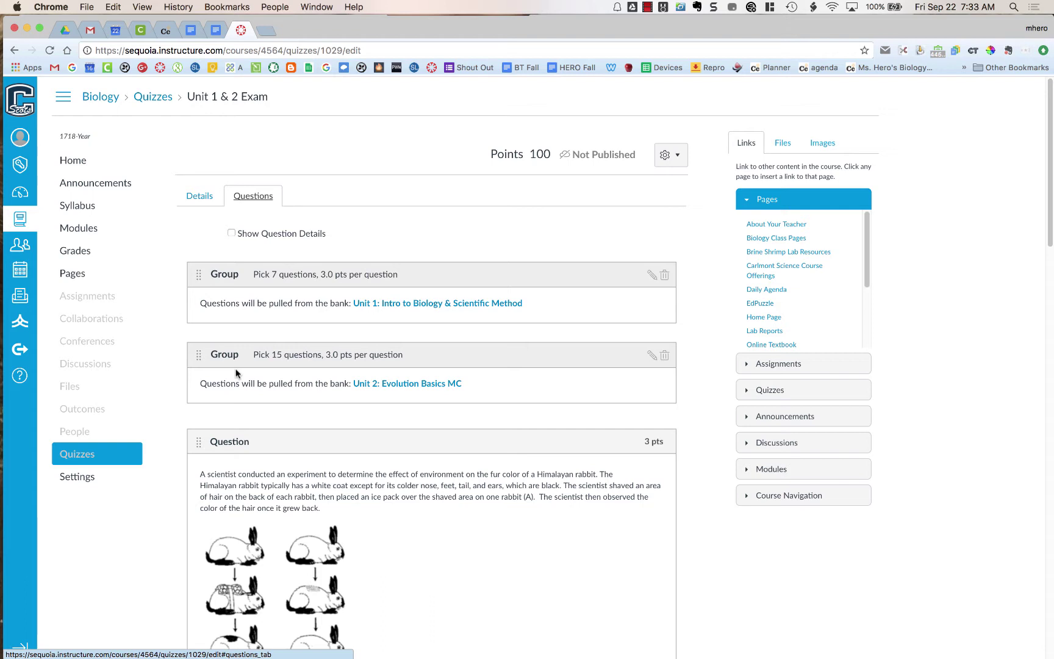
{"action": "left_click", "coordinate": [159, 101]}
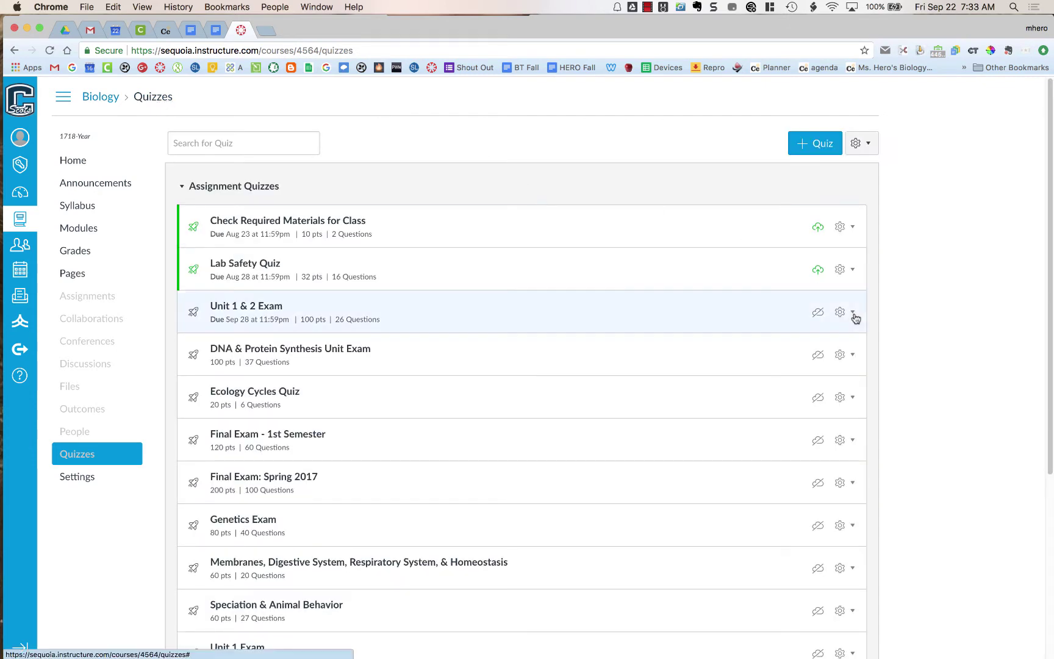
Open the Unit 1 & 2 Exam's options, then the Quizzes page's gear menu.
{"action": "left_click", "coordinate": [852, 315]}
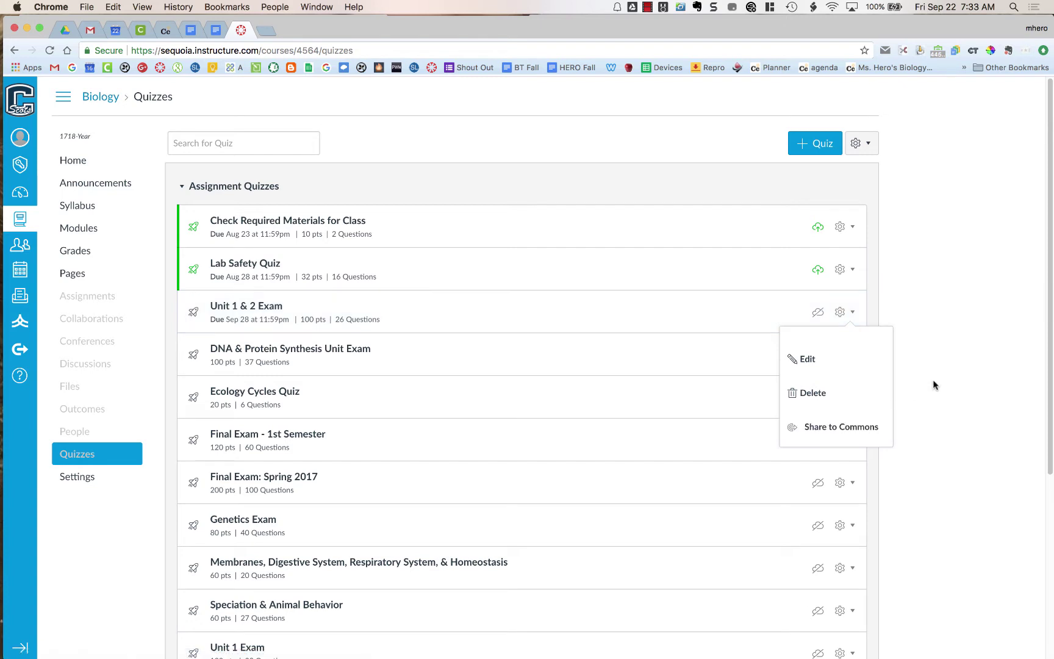
{"action": "left_click", "coordinate": [860, 146]}
View the Biology question banks, such as DNA Protein Synthesis MC and Ecology Cycles, then go to course Settings.
{"action": "left_click", "coordinate": [849, 197]}
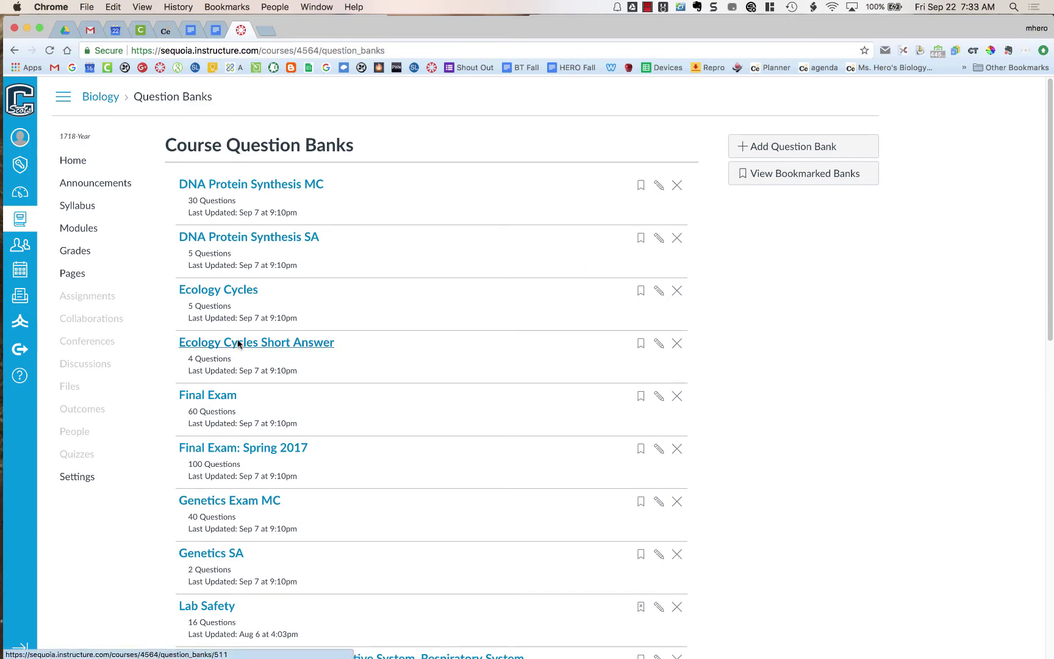
{"action": "left_click", "coordinate": [84, 479]}
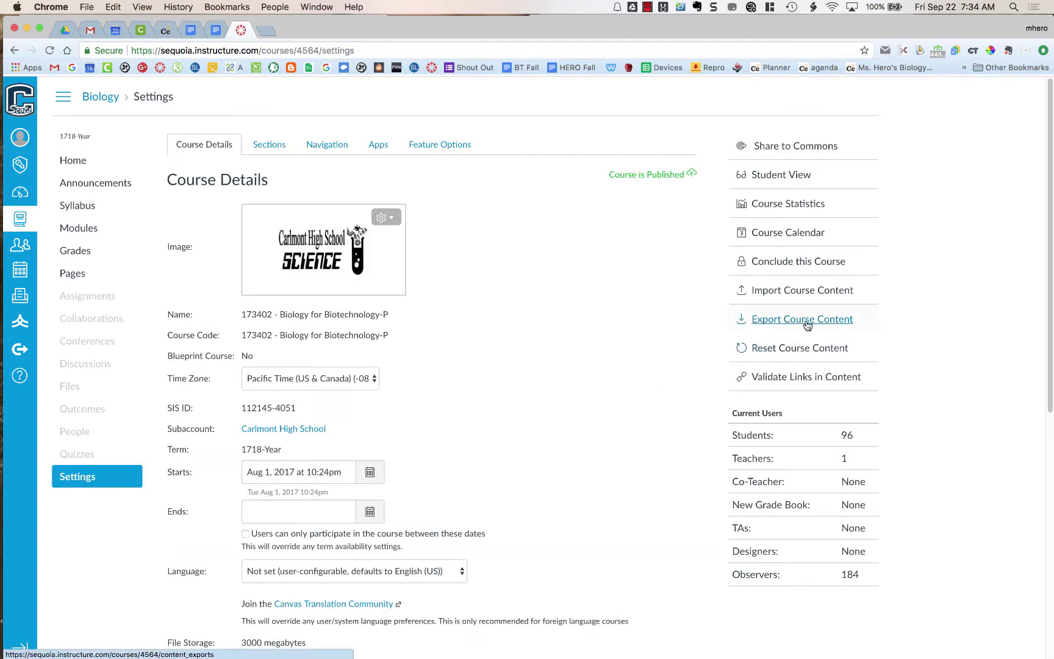
Create a full export of the Biology course and view it in the Content Exports list.
{"action": "left_click", "coordinate": [808, 325]}
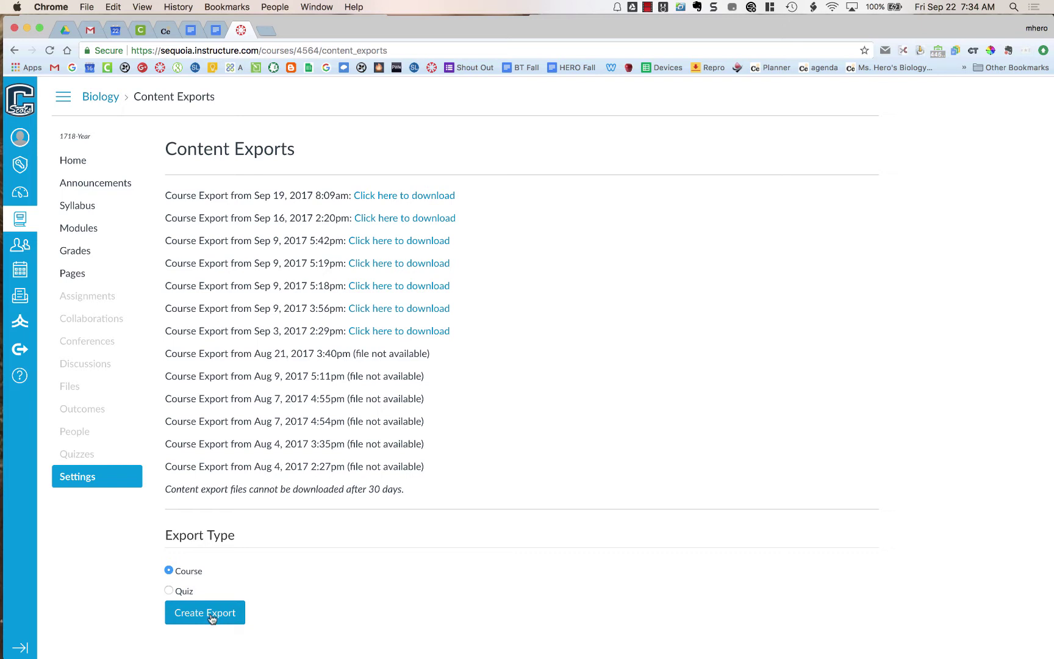
{"action": "left_click", "coordinate": [211, 612]}
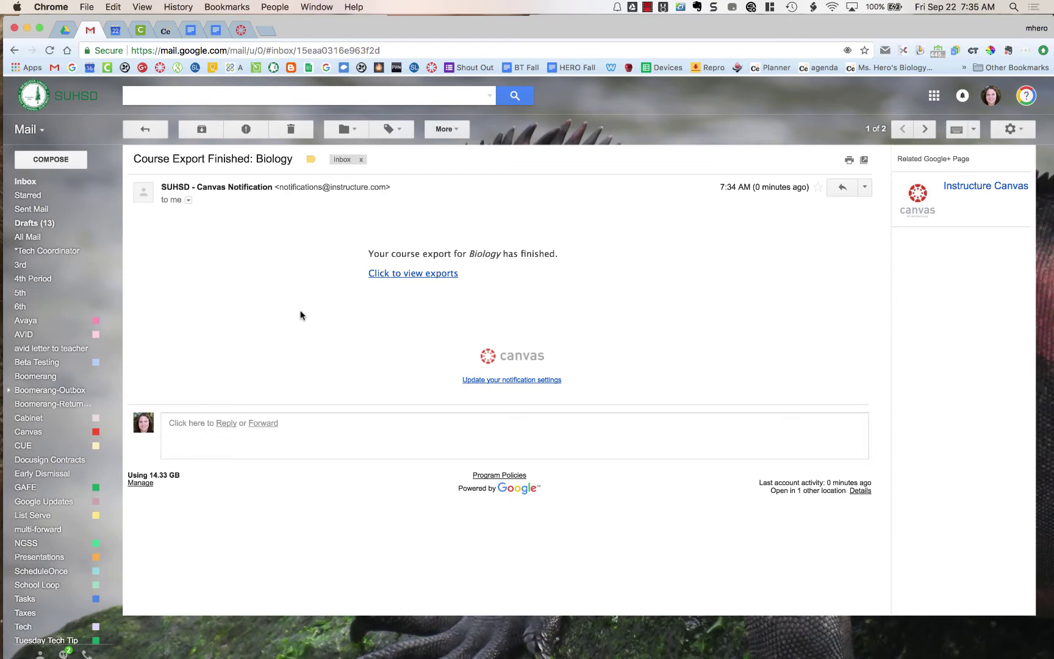
{"action": "left_click", "coordinate": [388, 274]}
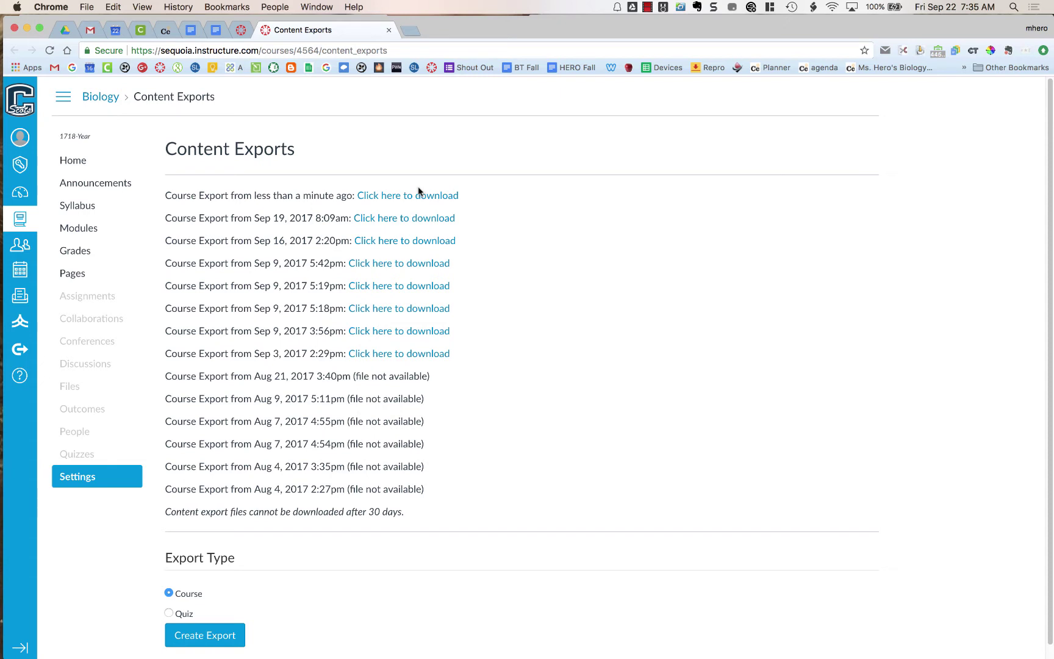
Download the newest export as 173402-biology-for-biotechnology-p-export.imscc.
{"action": "left_click", "coordinate": [380, 197]}
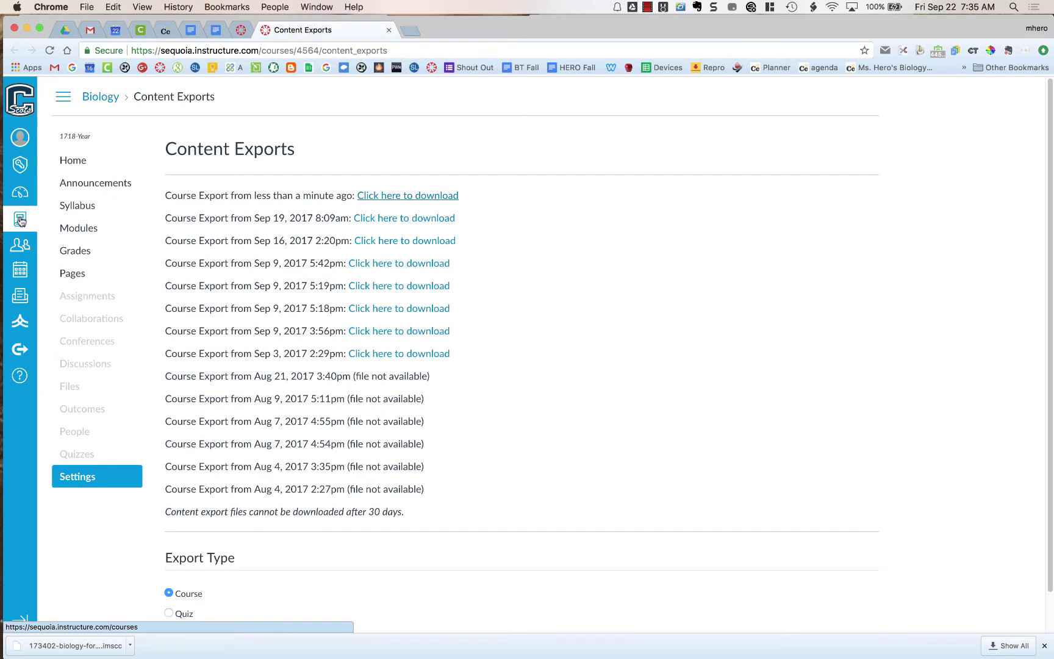
Switch to the Testing Course from the Courses list and open its Settings page.
{"action": "left_click", "coordinate": [20, 220]}
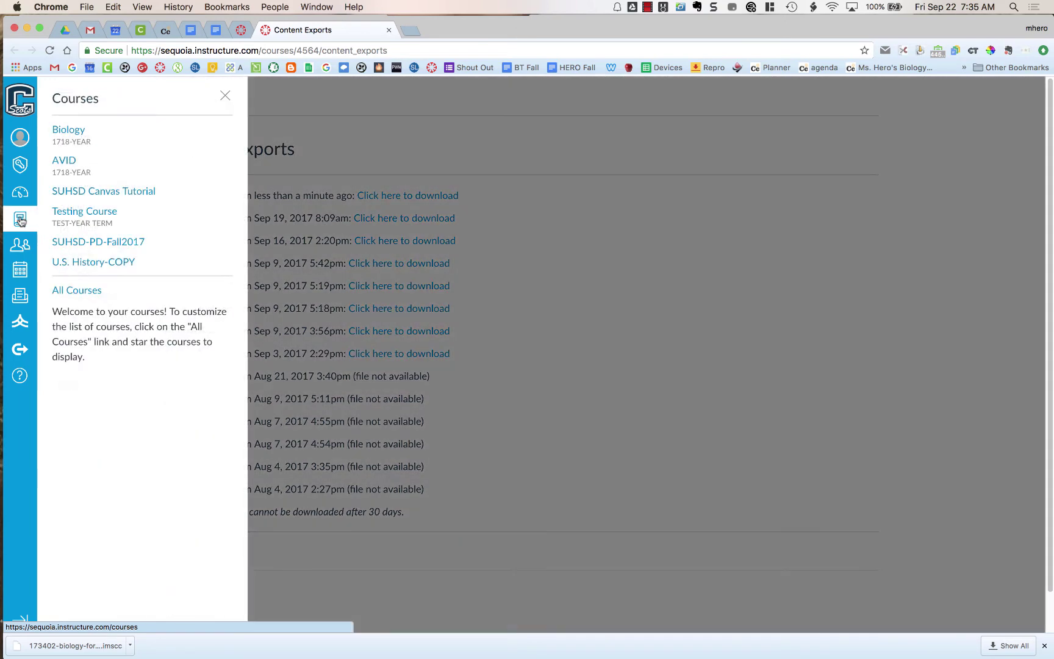
{"action": "left_click", "coordinate": [75, 214]}
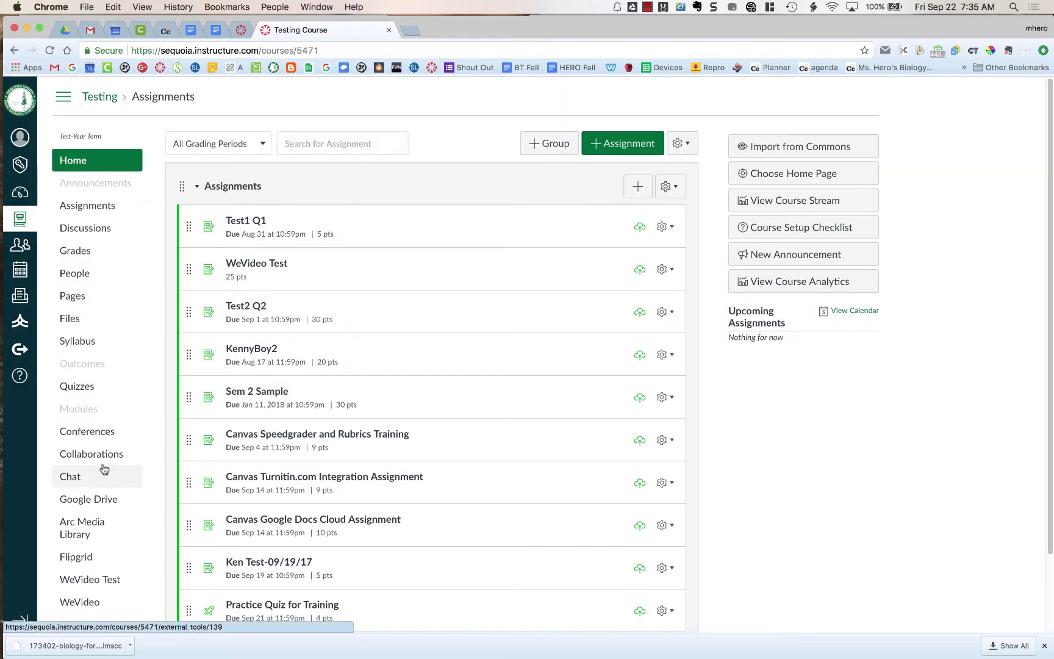
{"action": "scroll", "coordinate": [105, 470], "scroll_direction": "down", "scroll_amount": 3}
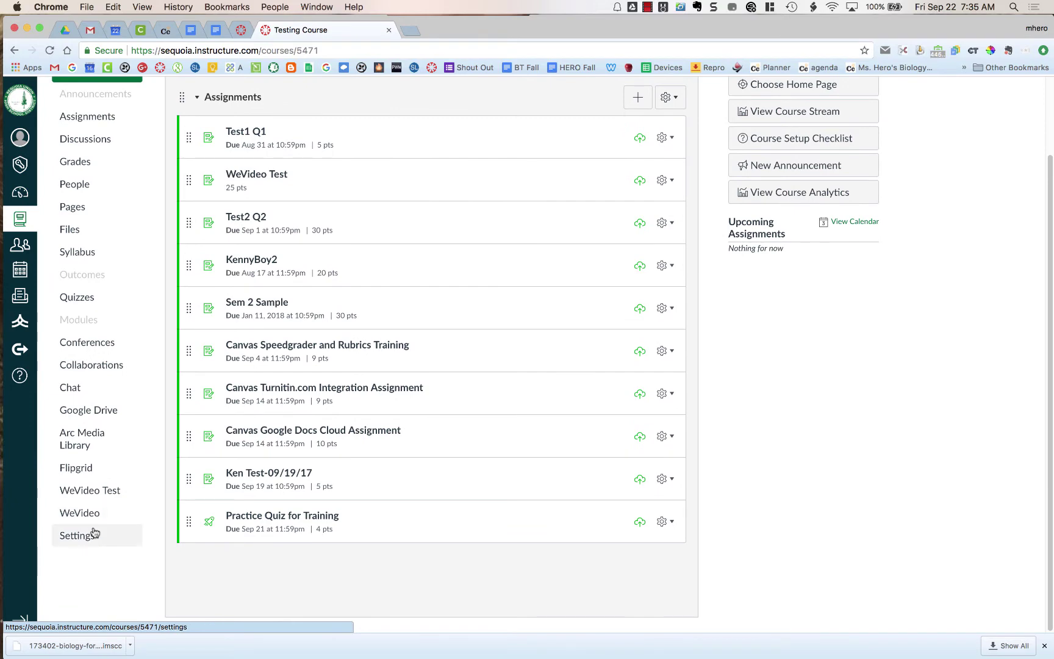
{"action": "left_click", "coordinate": [89, 540]}
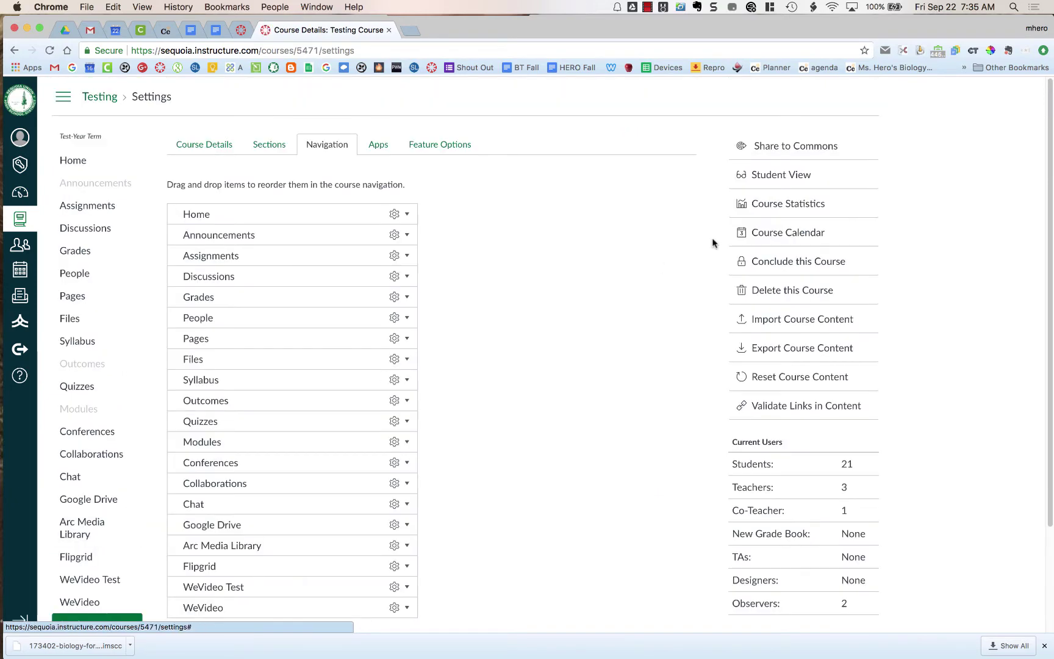
Import the Biology .imscc file as a Canvas Course Export Package with specific content selection.
{"action": "left_click", "coordinate": [825, 324]}
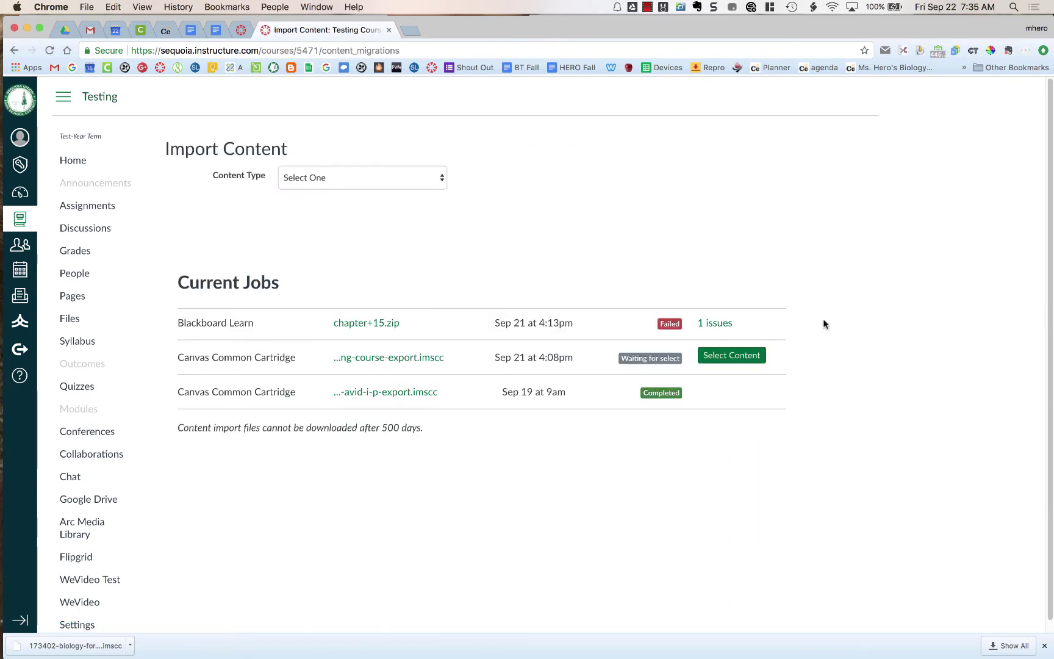
{"action": "left_click", "coordinate": [372, 178]}
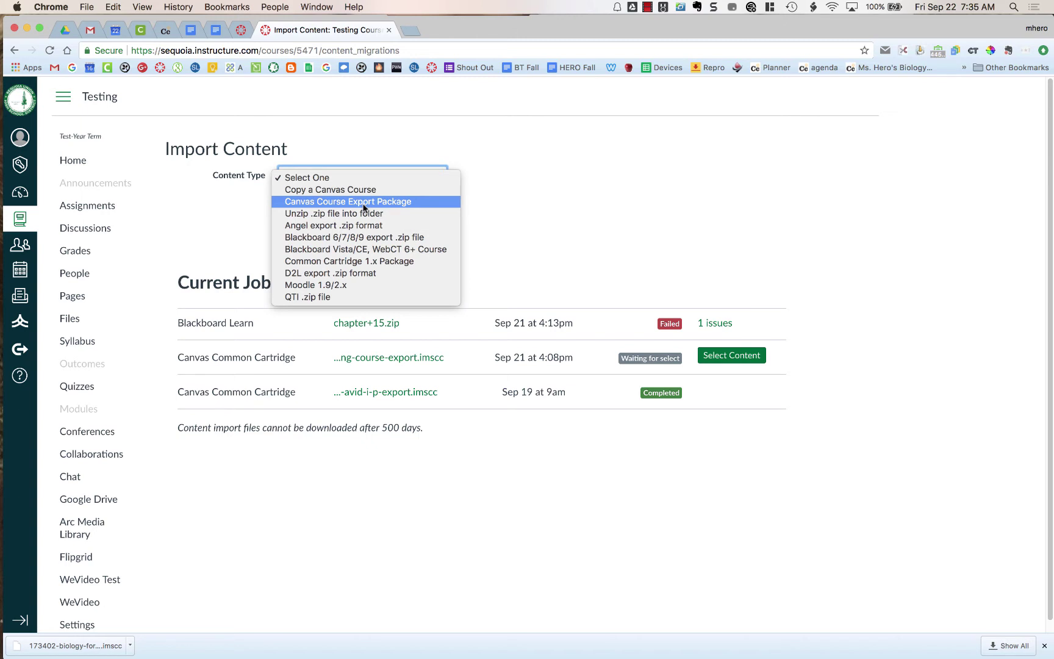
{"action": "left_click", "coordinate": [364, 203]}
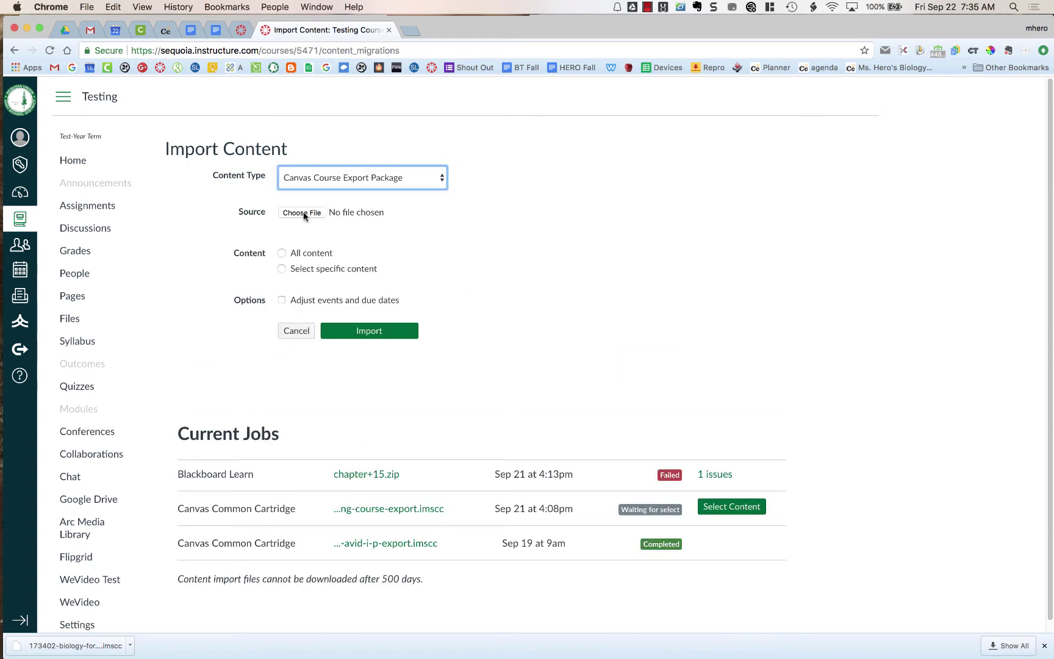
{"action": "left_click", "coordinate": [303, 213]}
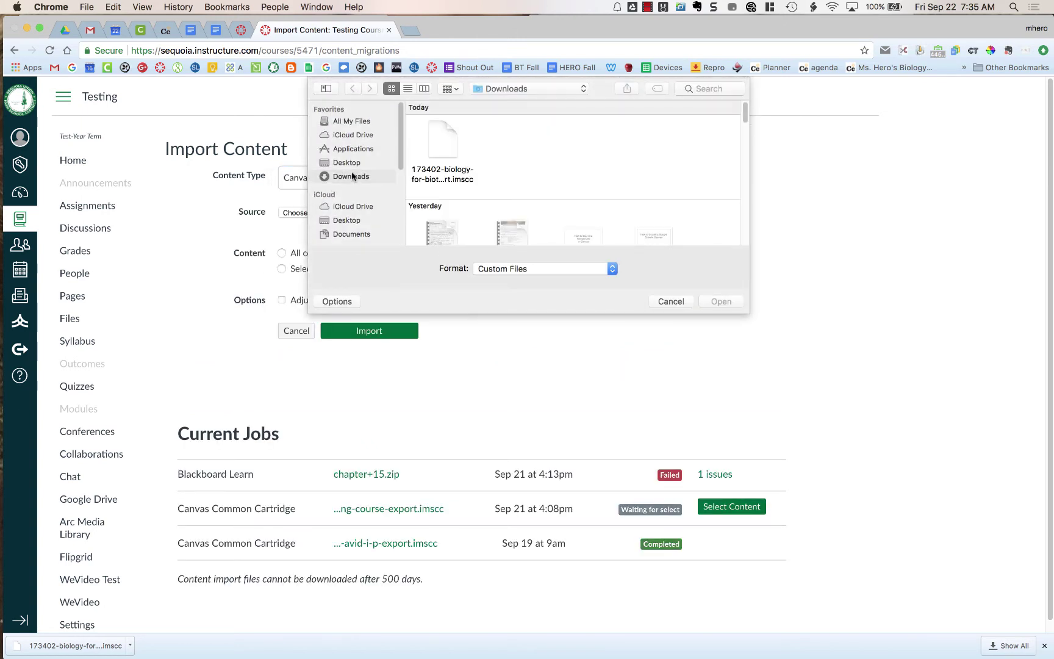
{"action": "left_click", "coordinate": [443, 130]}
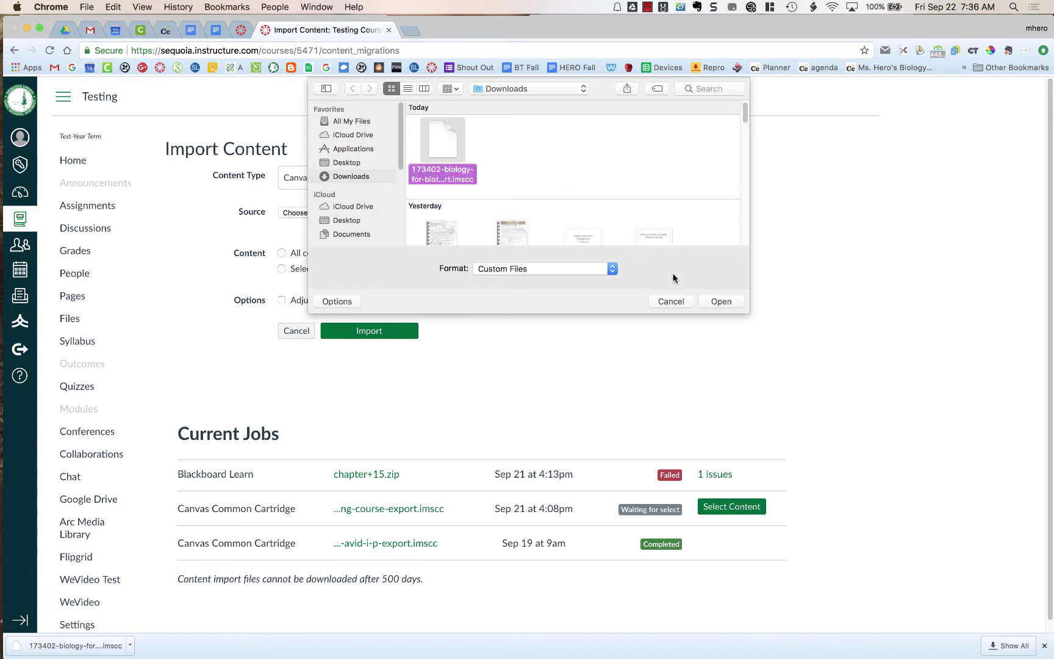
{"action": "left_click", "coordinate": [724, 298]}
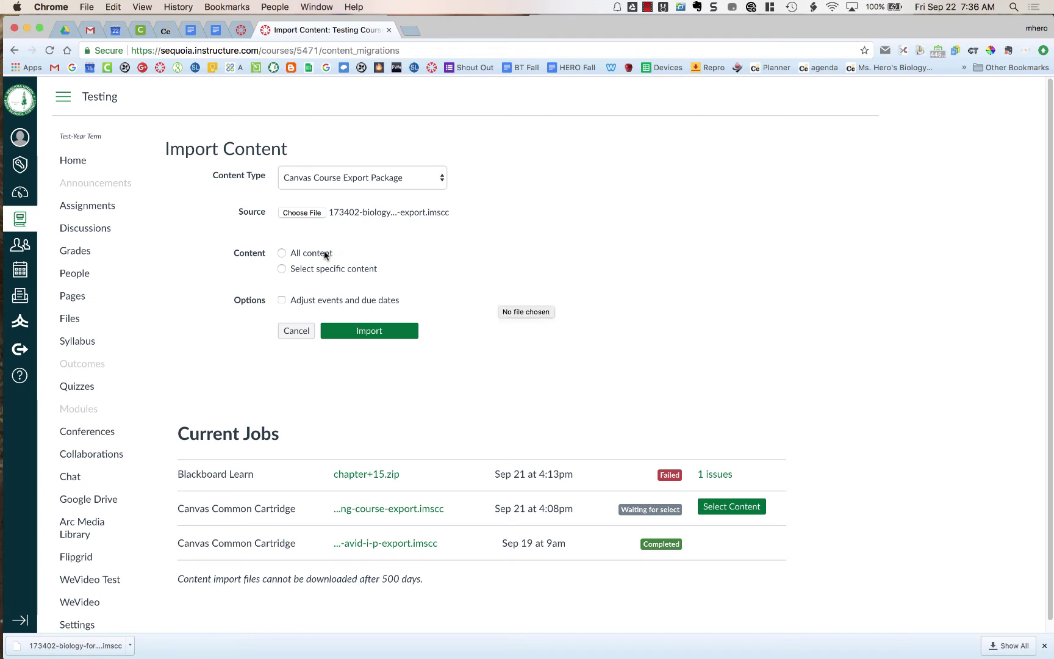
{"action": "left_click", "coordinate": [282, 269]}
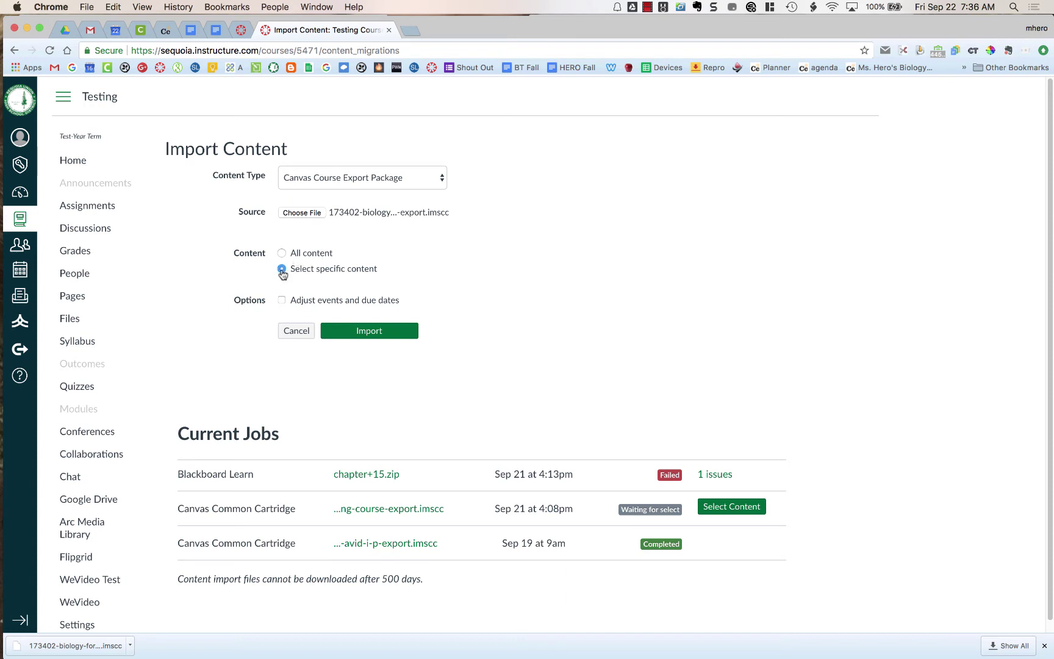
{"action": "left_click", "coordinate": [362, 333]}
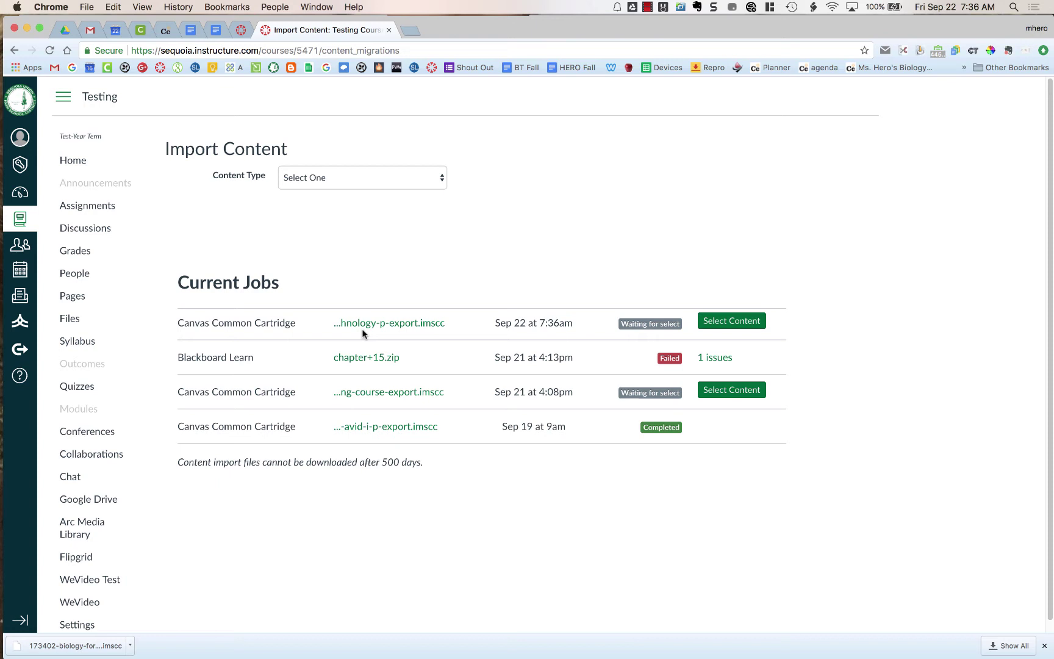
Open the import's Select Content dialog and leave the quizzes unselected.
{"action": "left_click", "coordinate": [737, 324]}
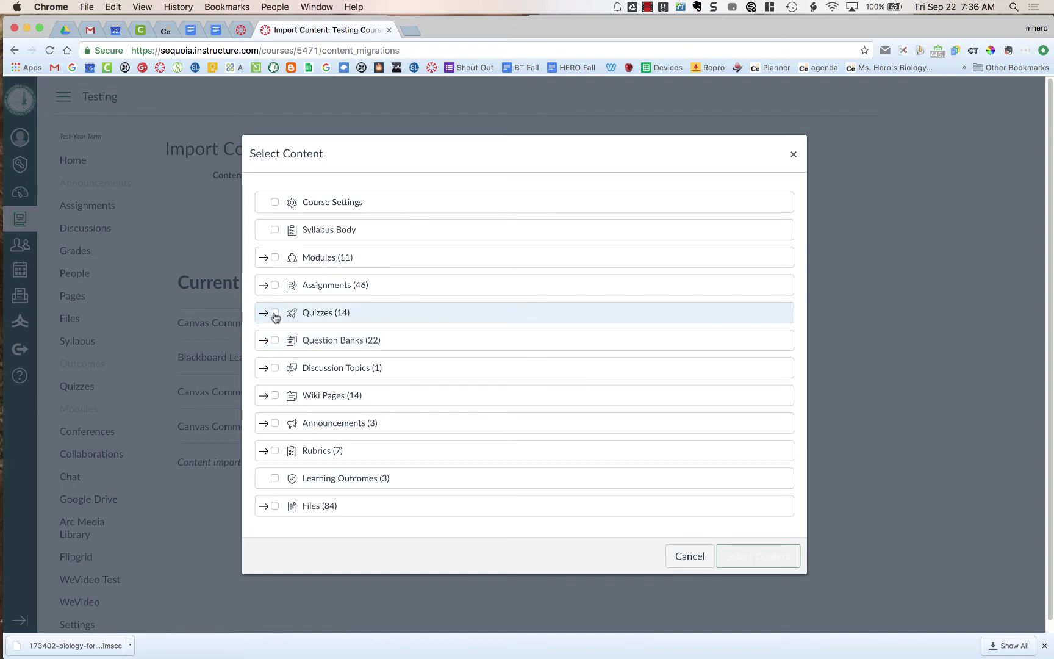
{"action": "left_click", "coordinate": [275, 314]}
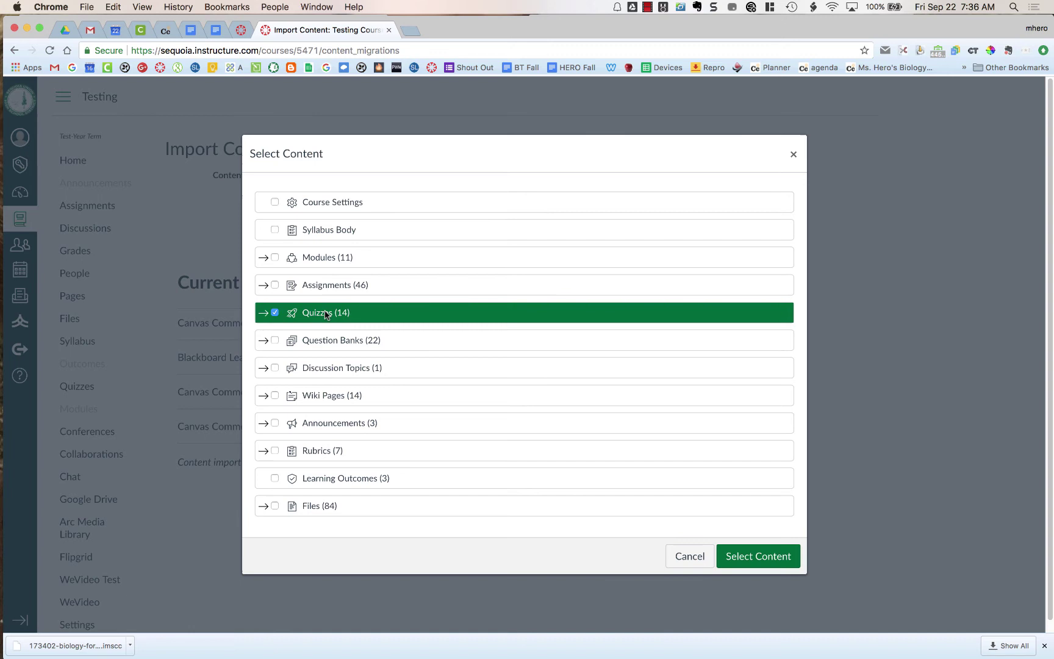
{"action": "left_click", "coordinate": [275, 313]}
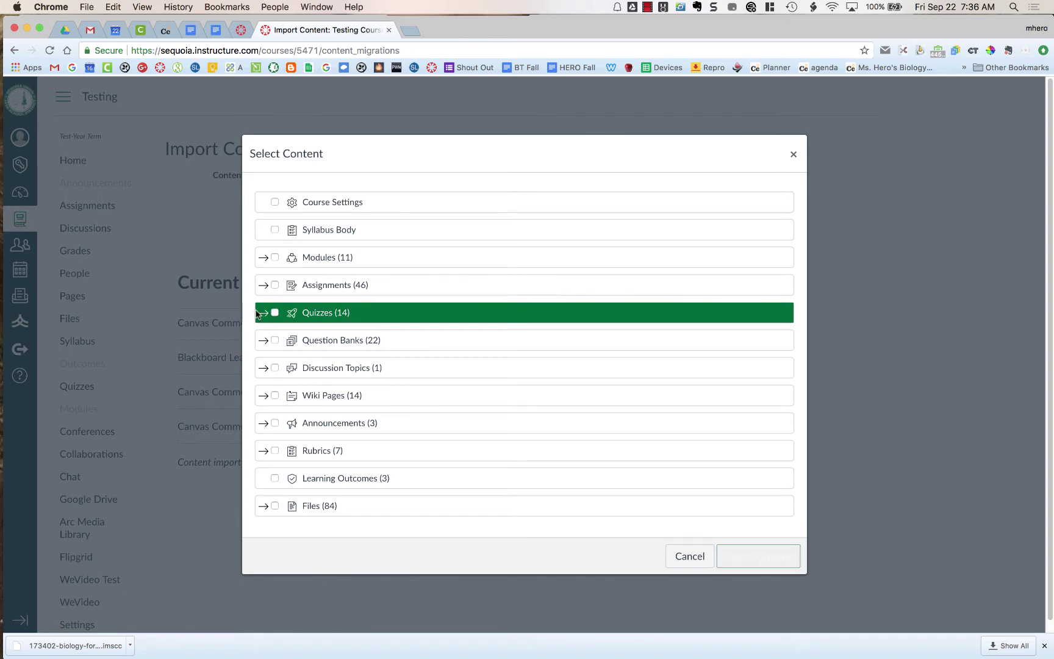
{"action": "left_click", "coordinate": [261, 313]}
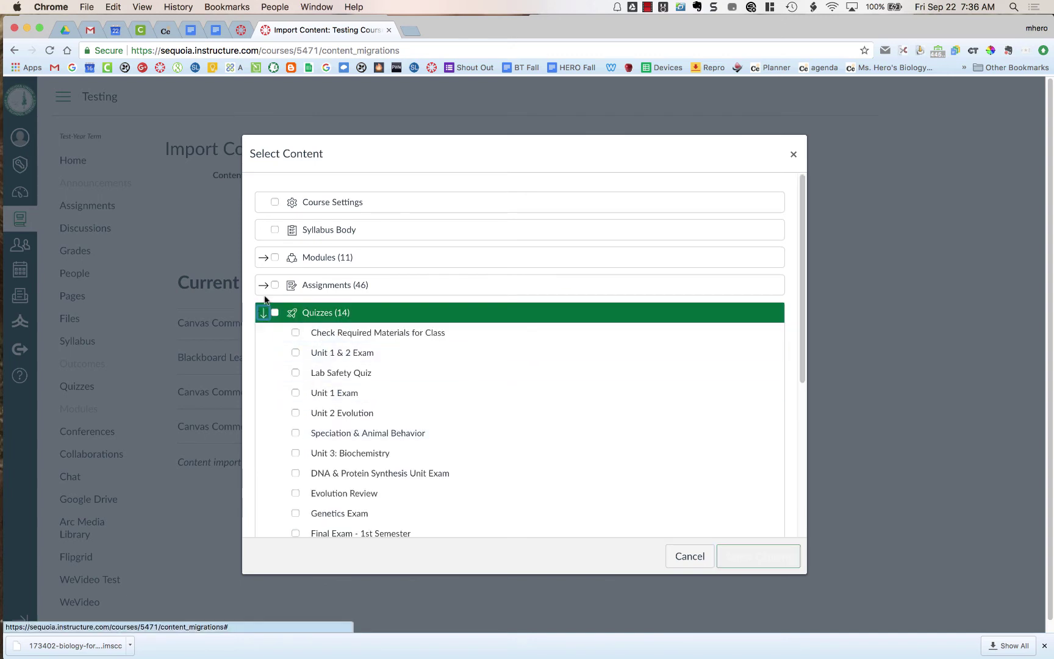
{"action": "left_click", "coordinate": [263, 313]}
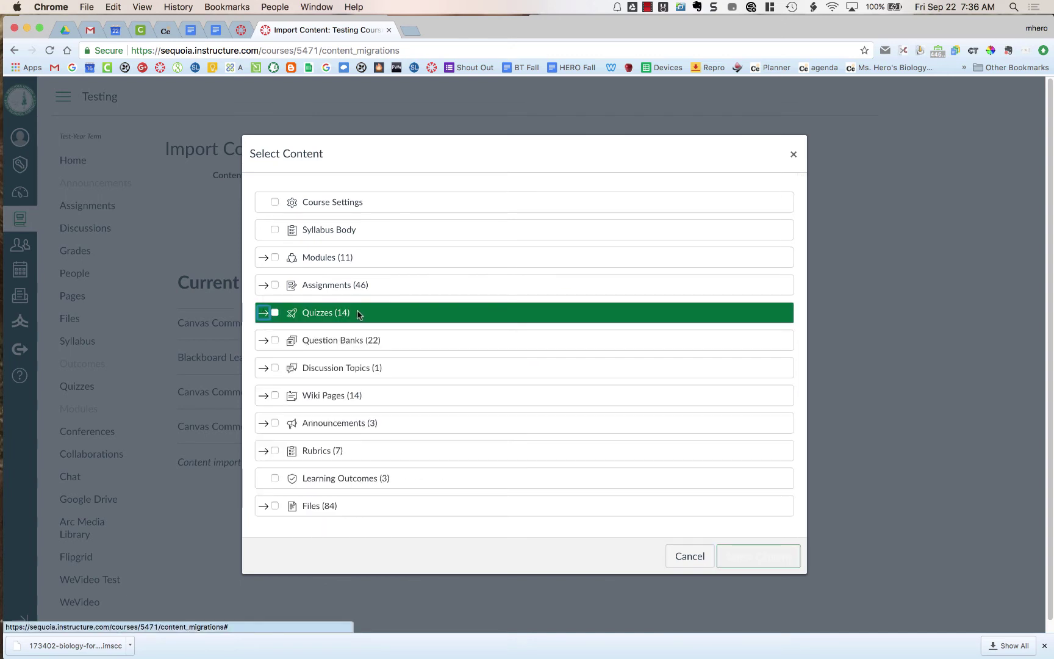
Select only the Unit 1 and Unit 1 MC question banks and import them.
{"action": "left_click", "coordinate": [275, 341]}
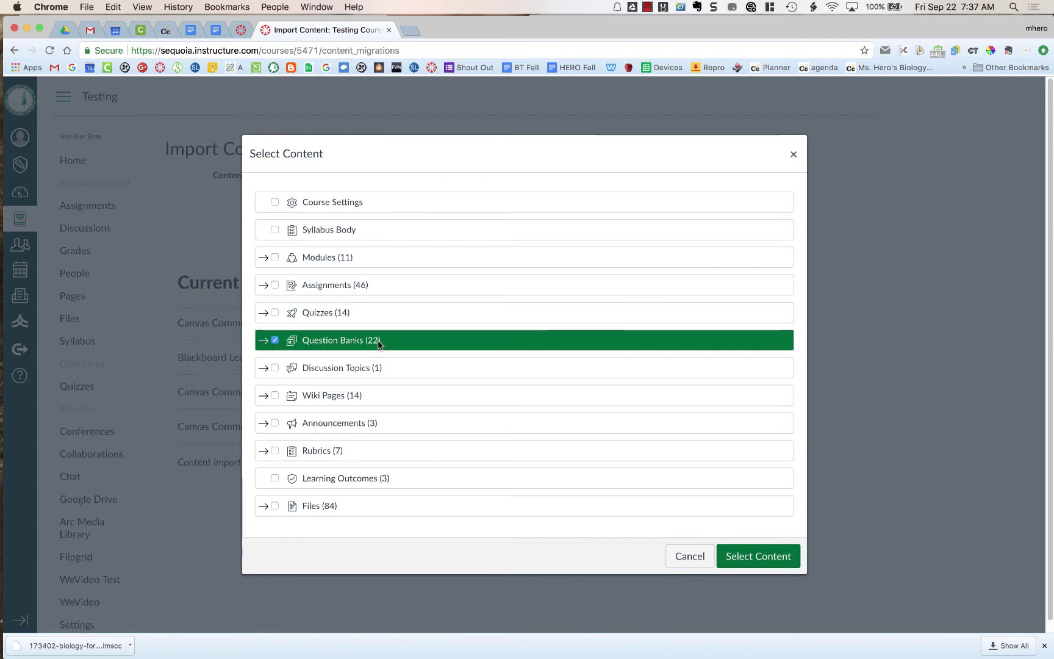
{"action": "left_click", "coordinate": [262, 344]}
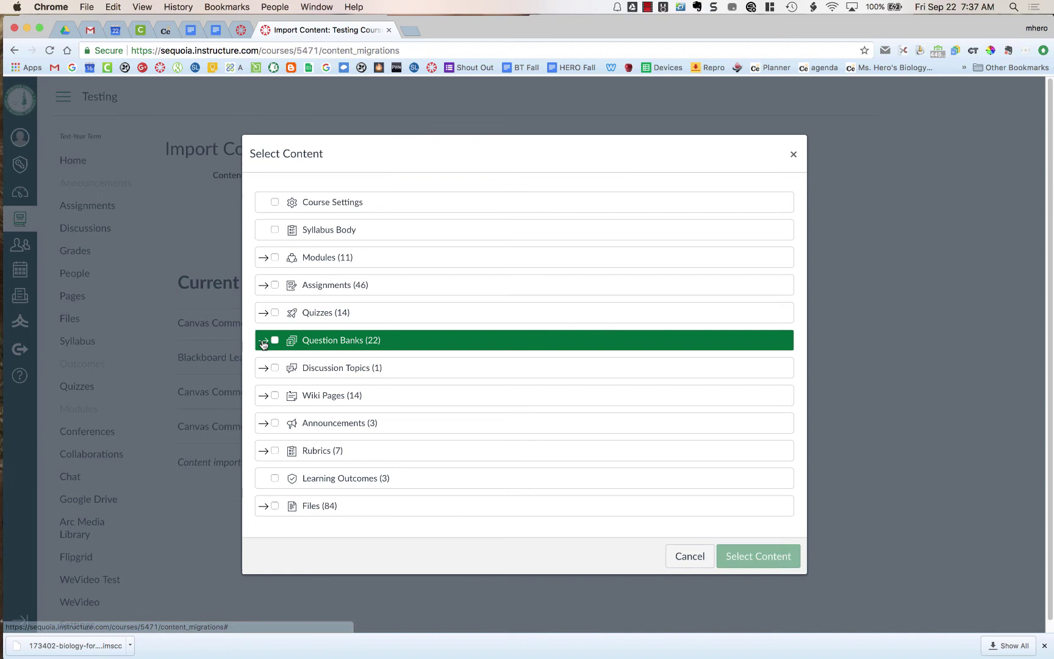
{"action": "scroll", "coordinate": [379, 376], "scroll_direction": "down", "scroll_amount": 3}
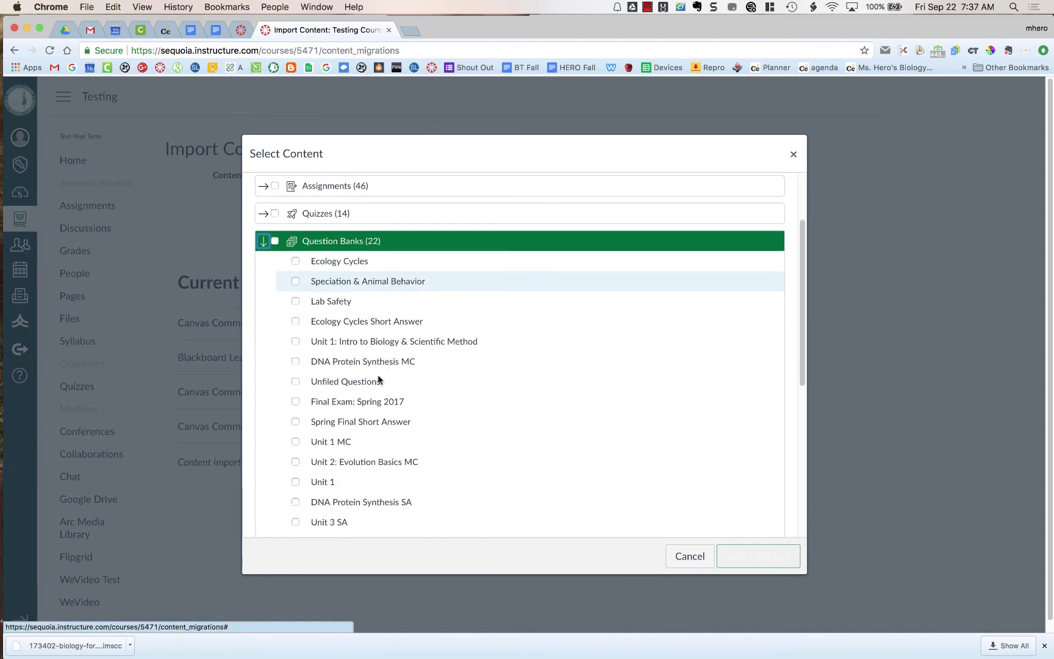
{"action": "scroll", "coordinate": [365, 360], "scroll_direction": "down", "scroll_amount": 3}
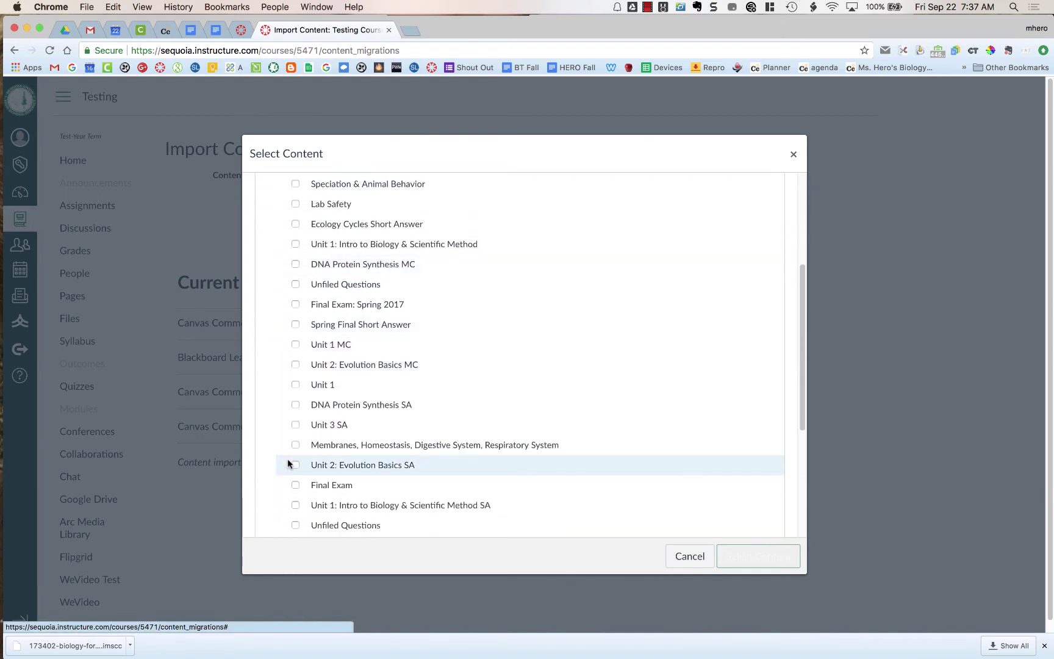
{"action": "scroll", "coordinate": [295, 493], "scroll_direction": "down", "scroll_amount": 3}
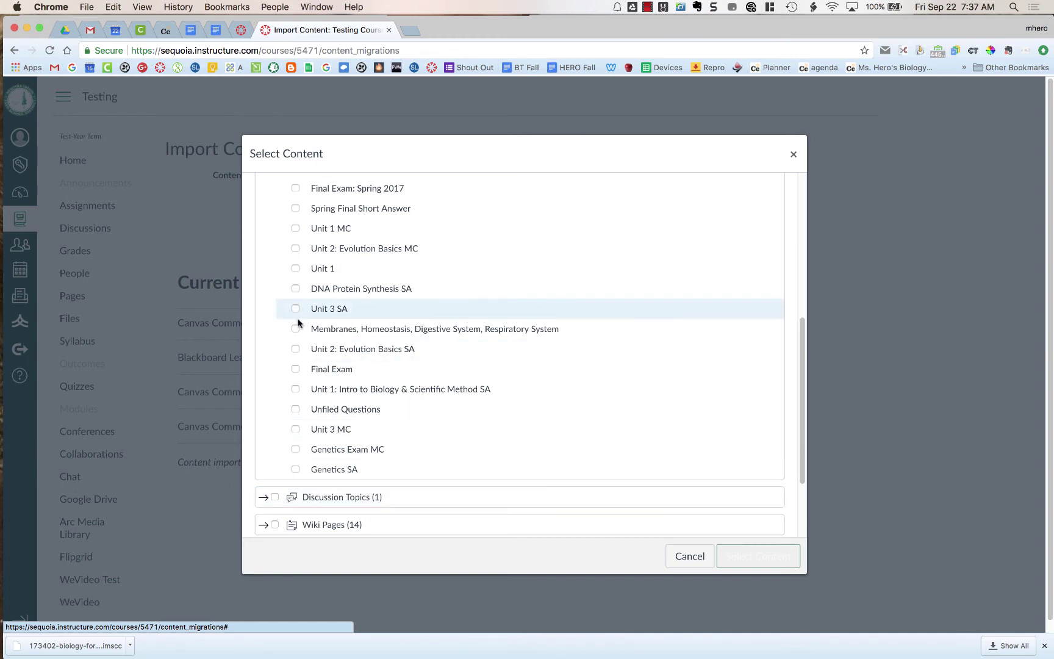
{"action": "scroll", "coordinate": [298, 363], "scroll_direction": "up", "scroll_amount": 3}
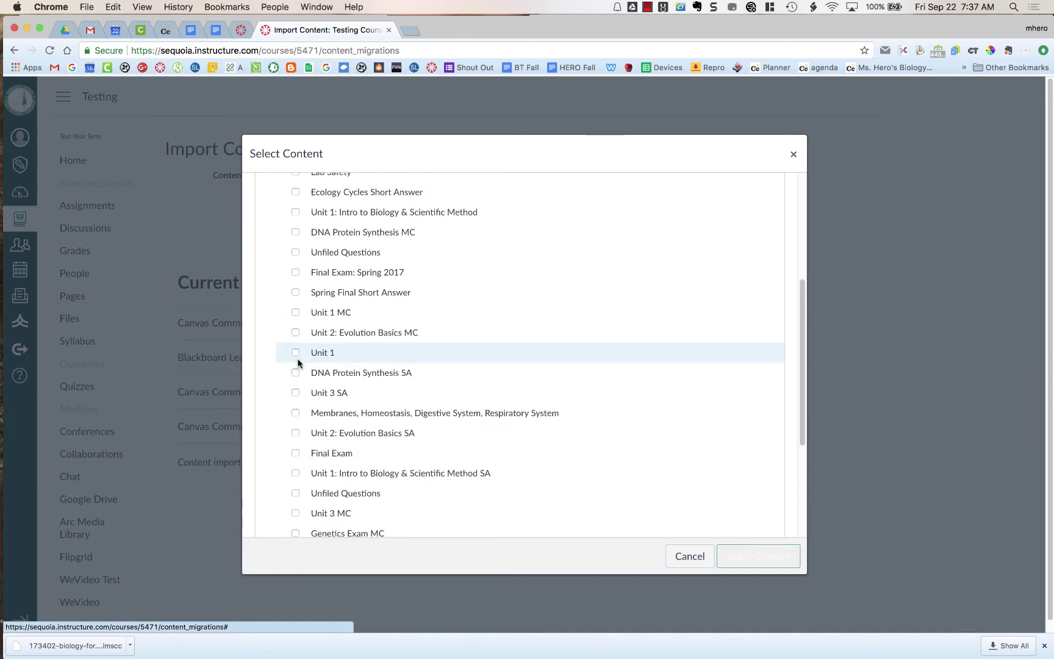
{"action": "left_click", "coordinate": [296, 354]}
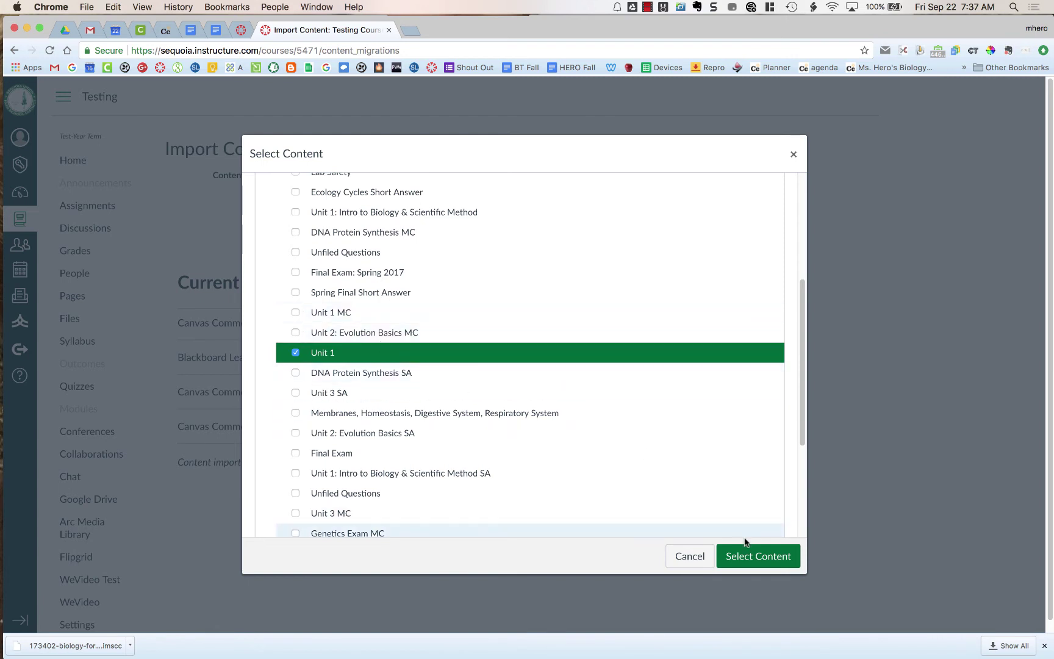
{"action": "left_click", "coordinate": [296, 312]}
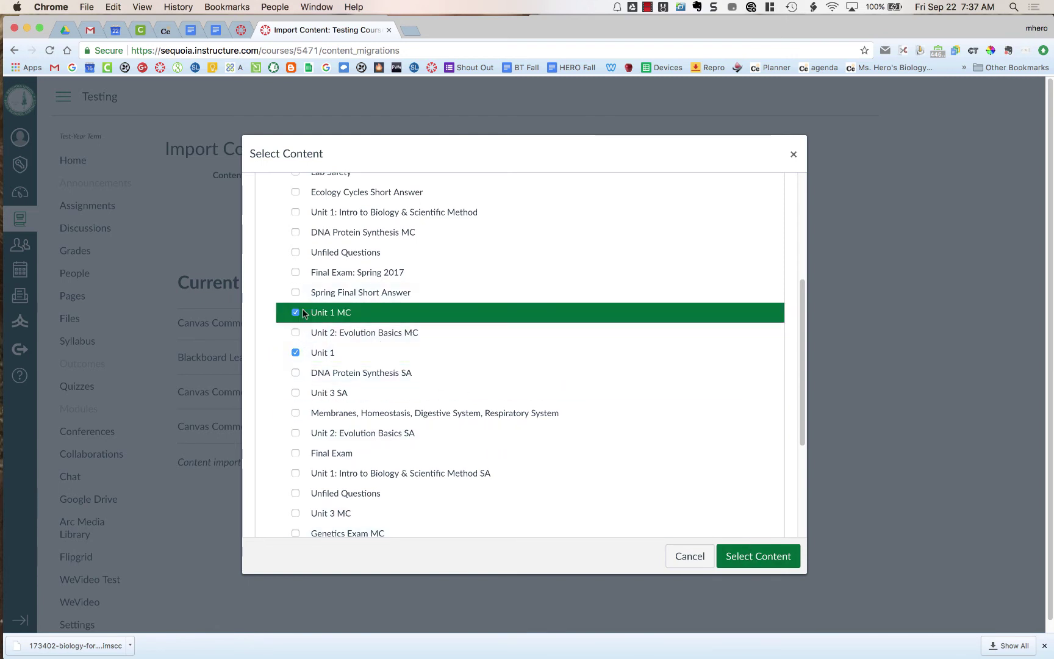
{"action": "left_click", "coordinate": [770, 556]}
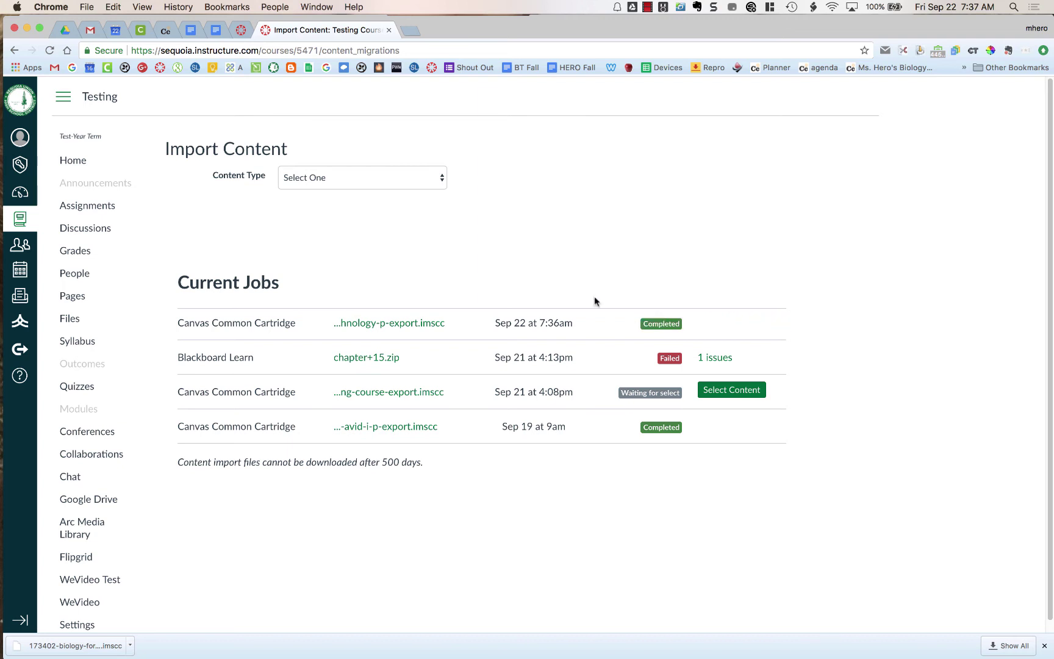
Confirm Testing's question banks list Unit 1 (25) and Unit 1 MC (19), then return to Quizzes.
{"action": "left_click", "coordinate": [96, 389]}
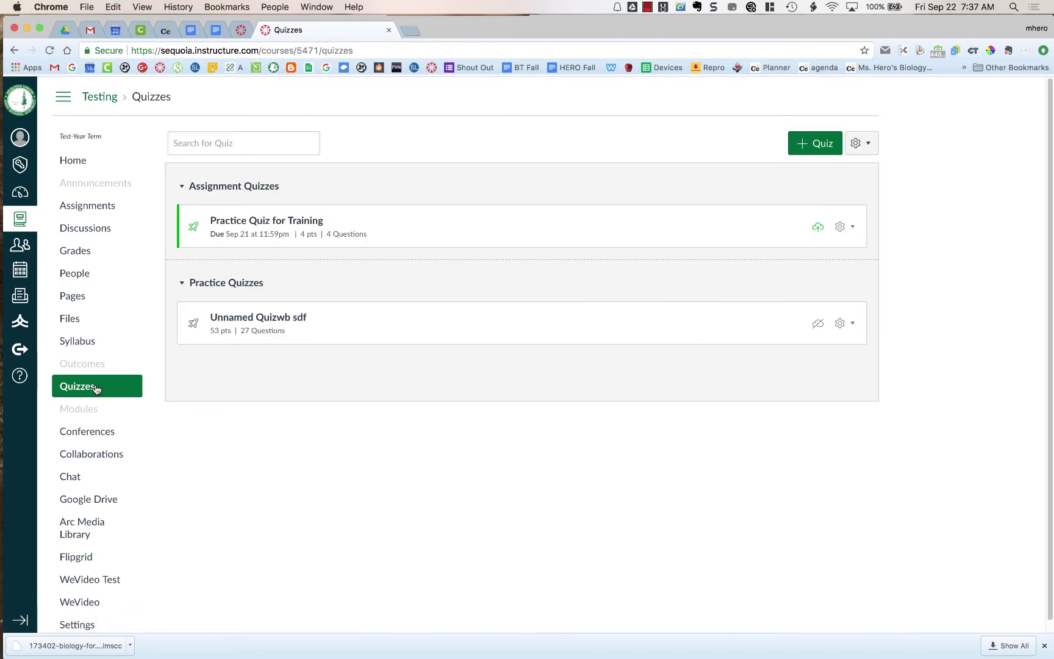
{"action": "left_click", "coordinate": [867, 145]}
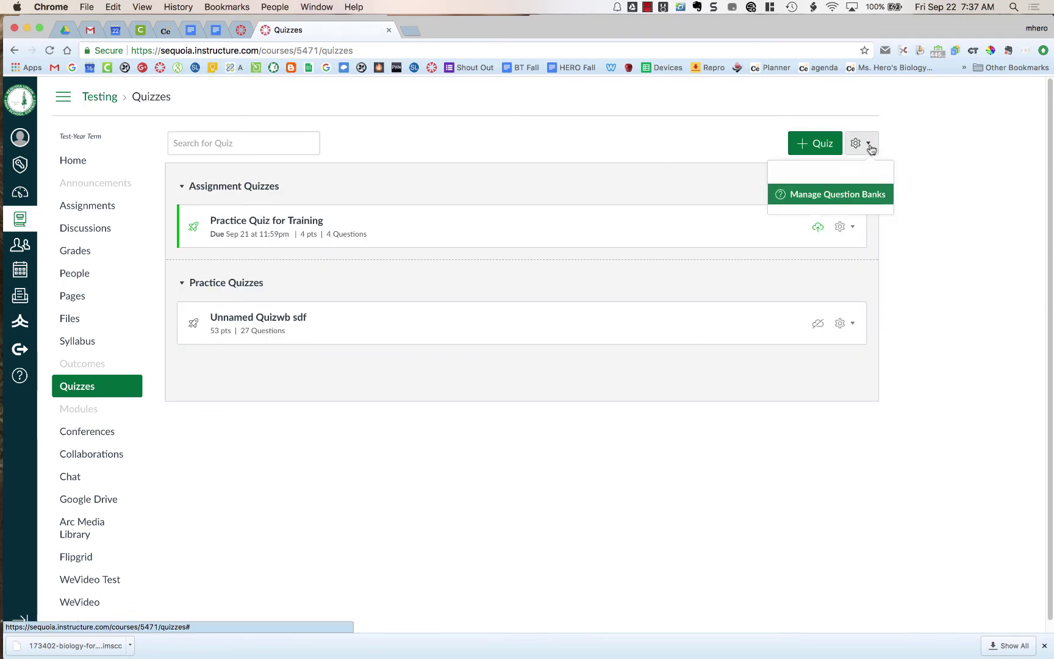
{"action": "left_click", "coordinate": [861, 198]}
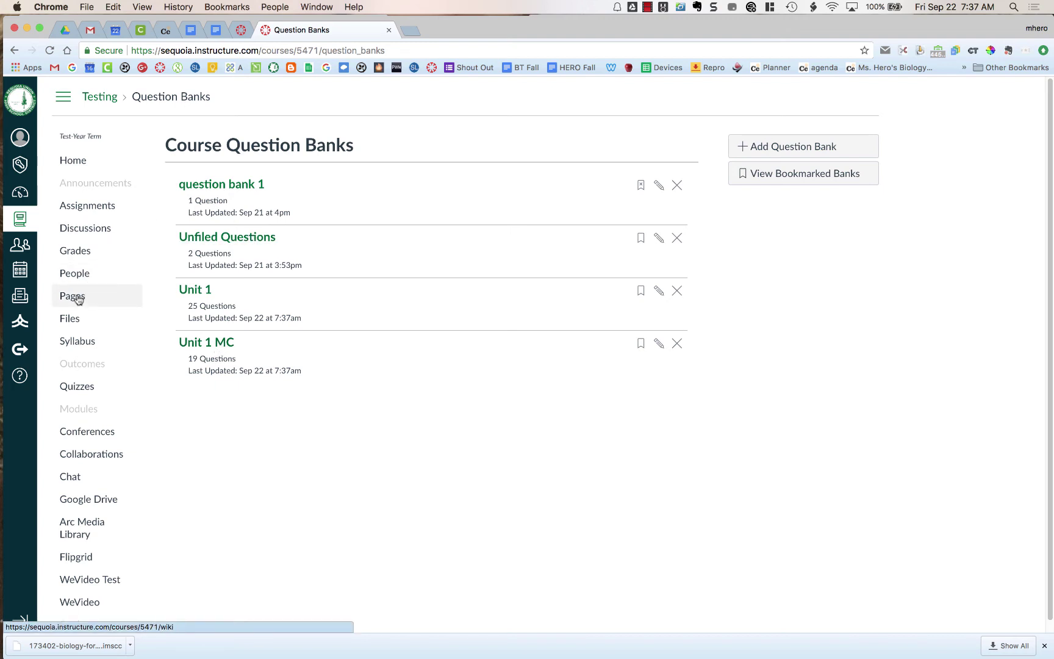
{"action": "left_click", "coordinate": [89, 386]}
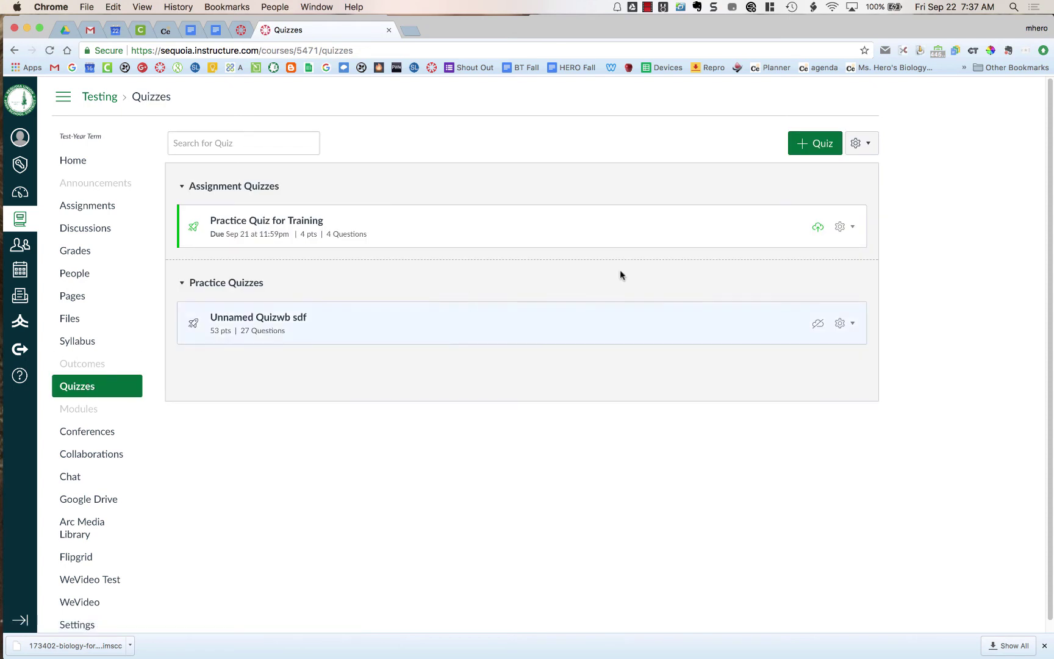
Create a new quiz and add a question group on its Questions tab.
{"action": "left_click", "coordinate": [827, 143]}
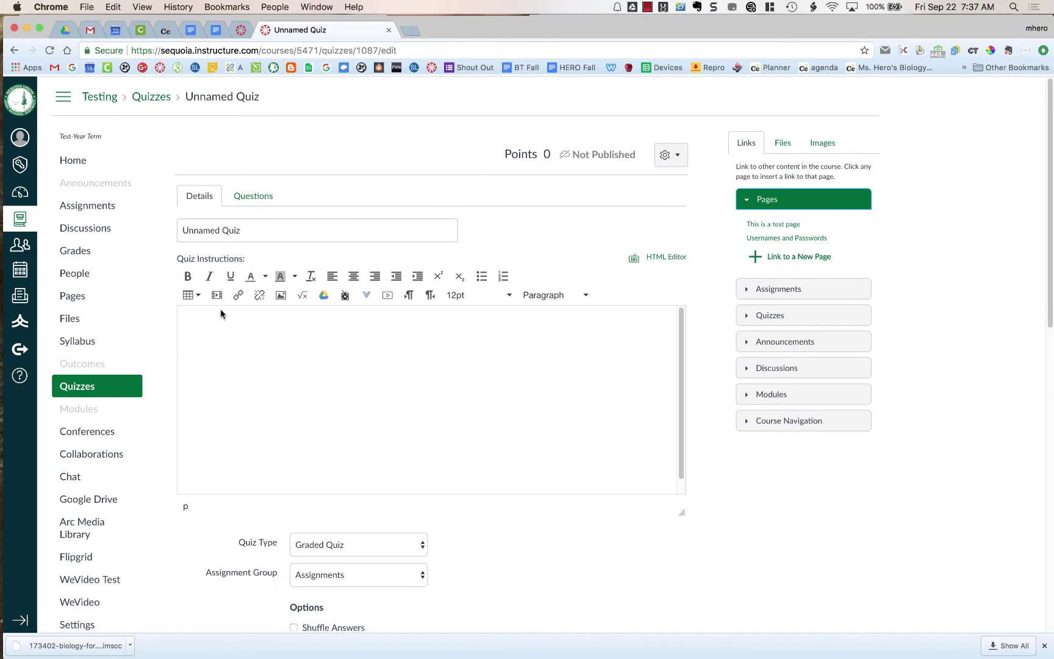
{"action": "left_click", "coordinate": [253, 195]}
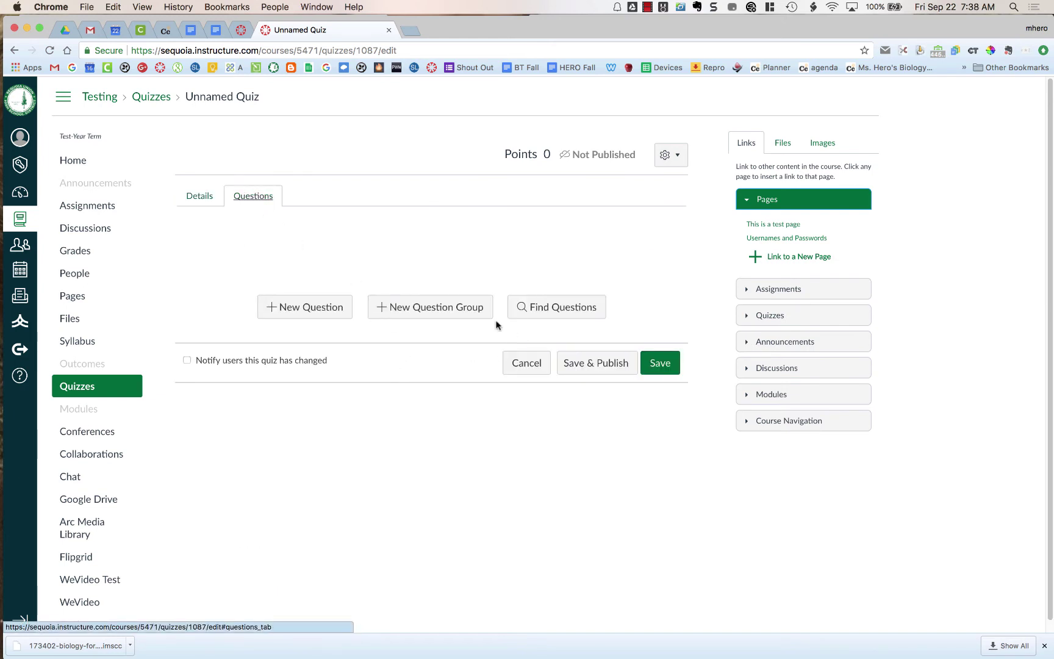
{"action": "left_click", "coordinate": [476, 310]}
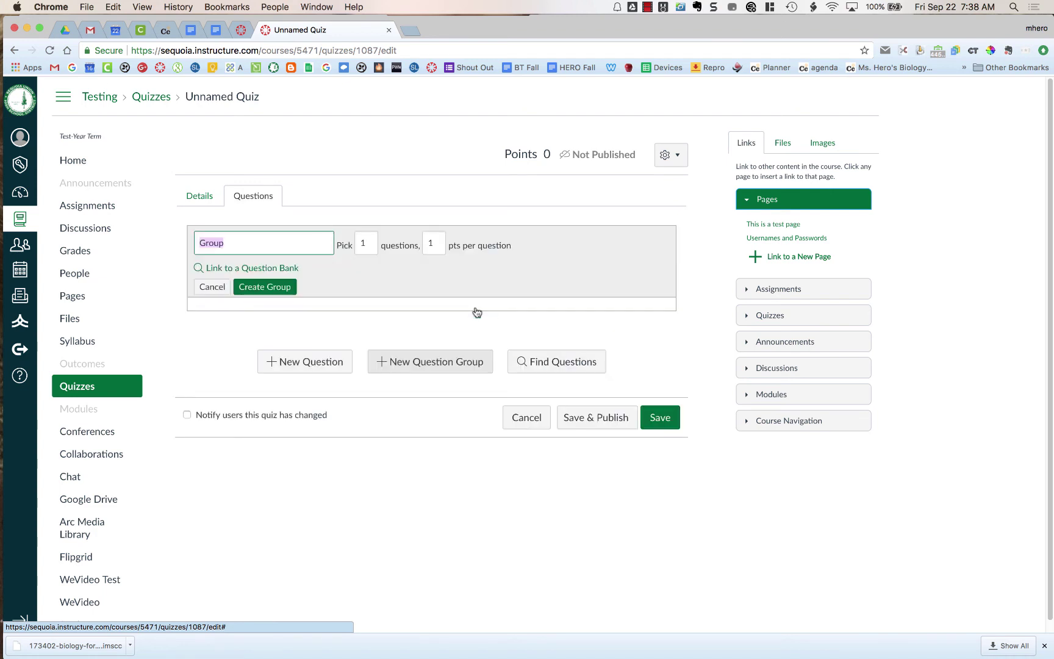
Link the question group to the Unit 1 MC question bank.
{"action": "left_click", "coordinate": [251, 272]}
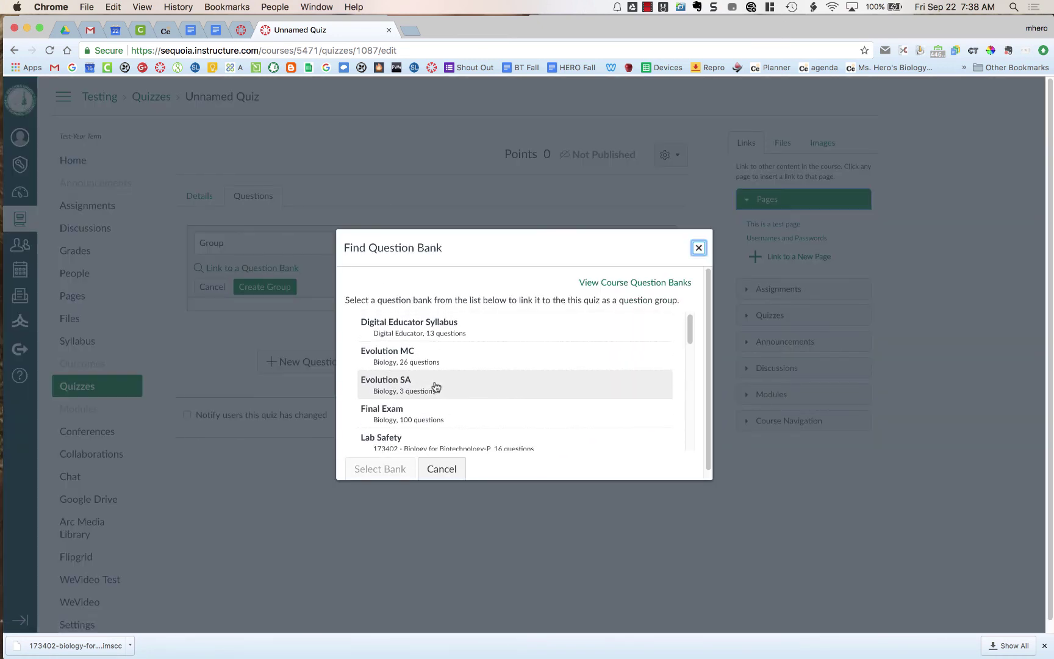
{"action": "scroll", "coordinate": [435, 386], "scroll_direction": "down", "scroll_amount": 3}
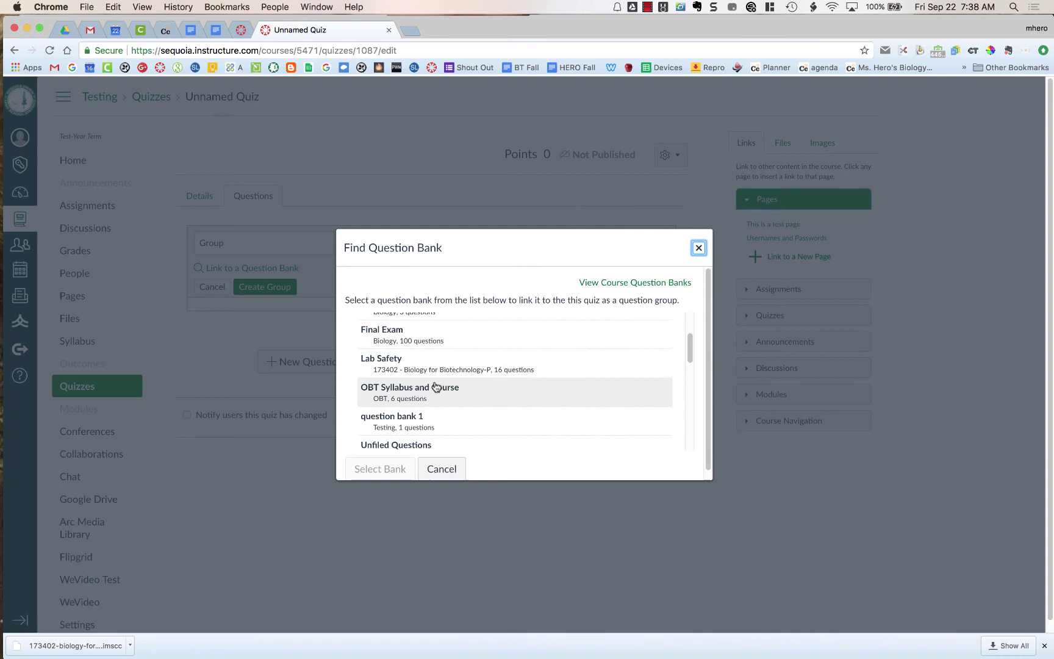
{"action": "scroll", "coordinate": [435, 386], "scroll_direction": "down", "scroll_amount": 3}
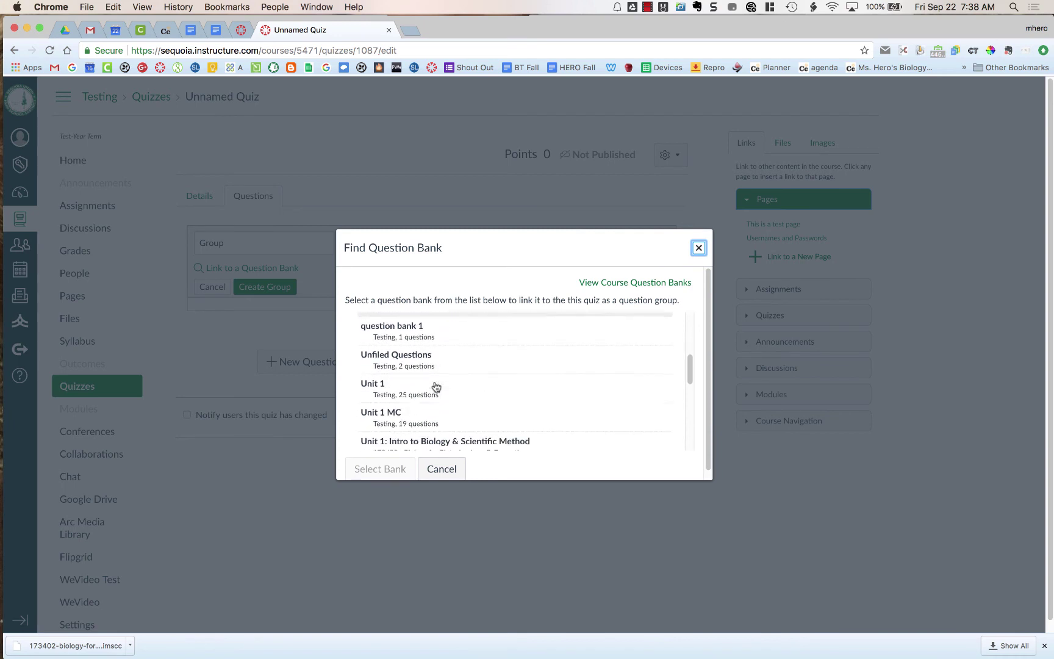
{"action": "left_click", "coordinate": [383, 411]}
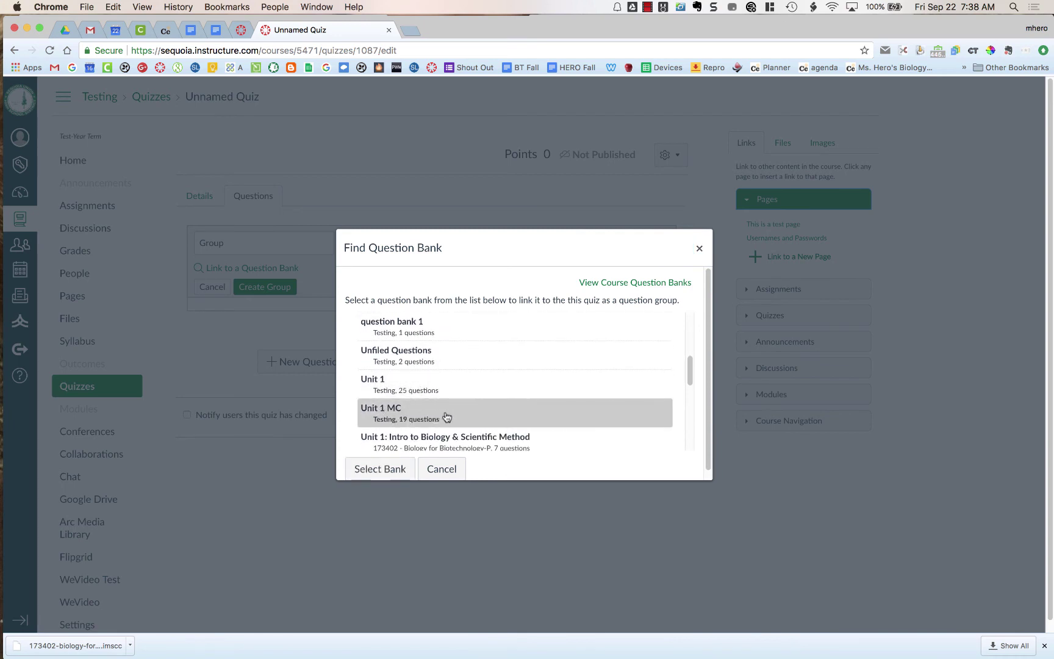
{"action": "left_click", "coordinate": [401, 471]}
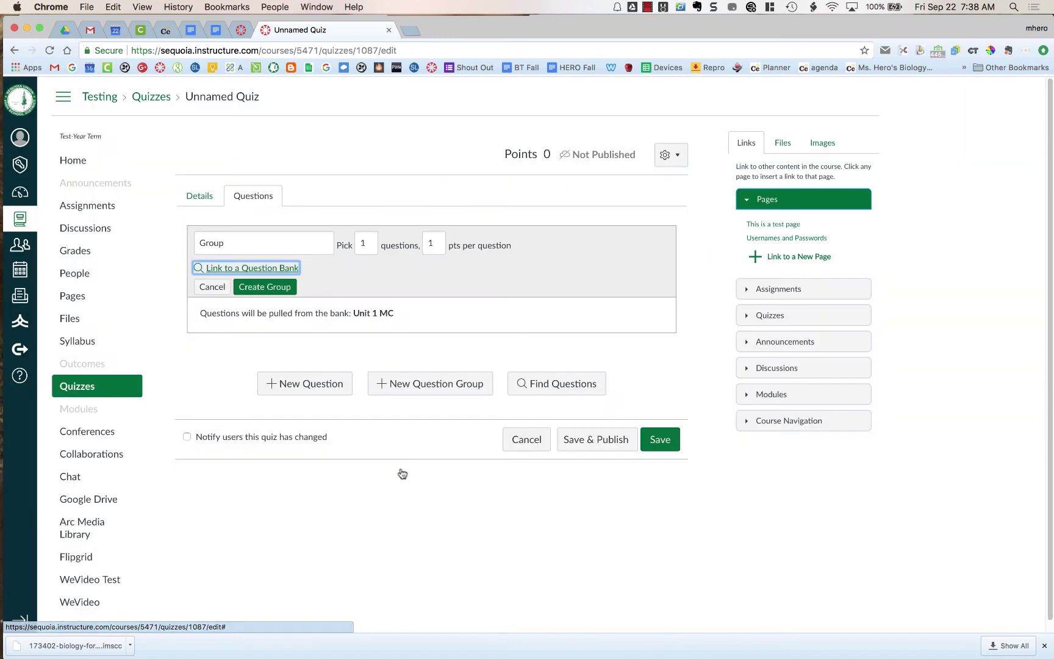
Set the Unit 1 MC group to pick 5 questions at 2 points per question.
{"action": "left_click", "coordinate": [372, 245]}
{"action": "type", "text": "0"}
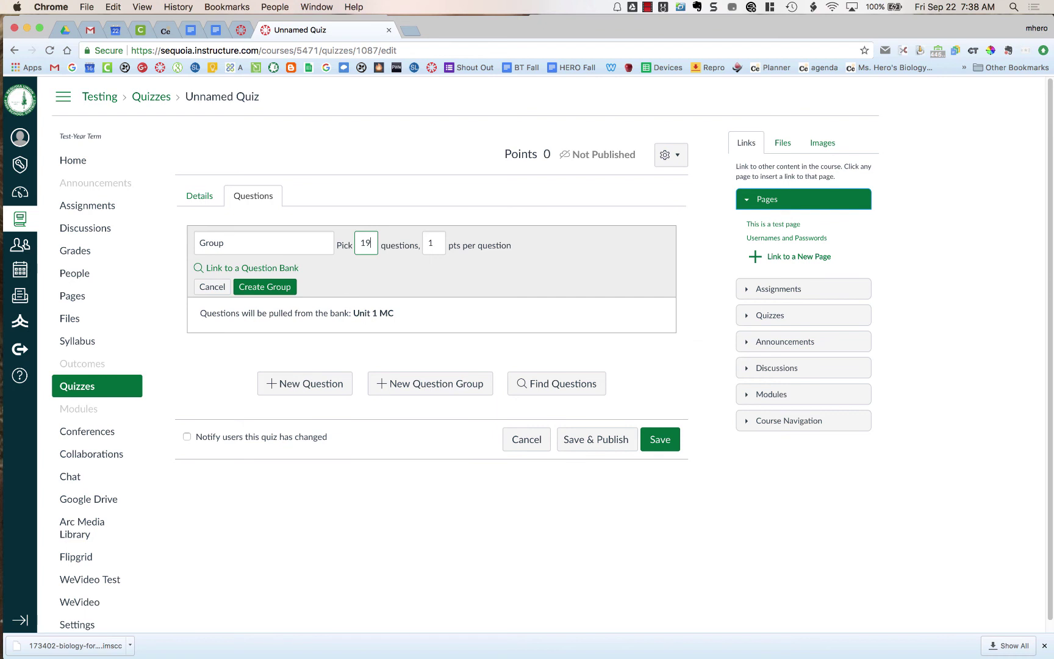
{"action": "key", "text": "BackSpace"}
{"action": "key", "text": "BackSpace"}
{"action": "left_click", "coordinate": [425, 245]}
{"action": "type", "text": "2"}
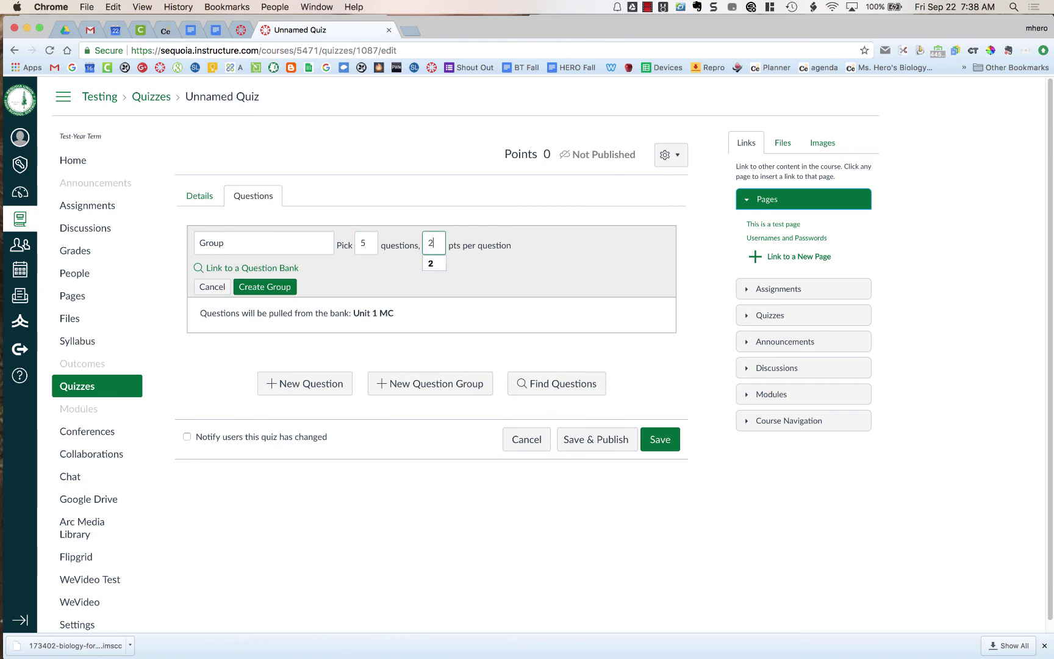
{"action": "left_click", "coordinate": [467, 273]}
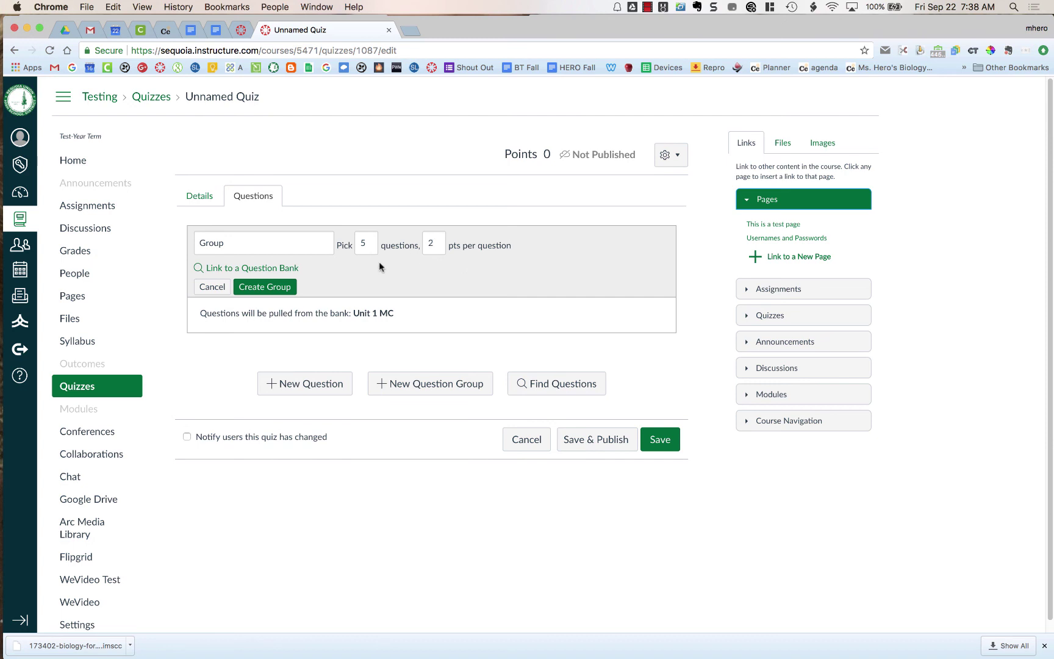
Create the Unit 1 MC group for 10 points total, then browse Unit 1 MC questions without adding any.
{"action": "left_click", "coordinate": [269, 287]}
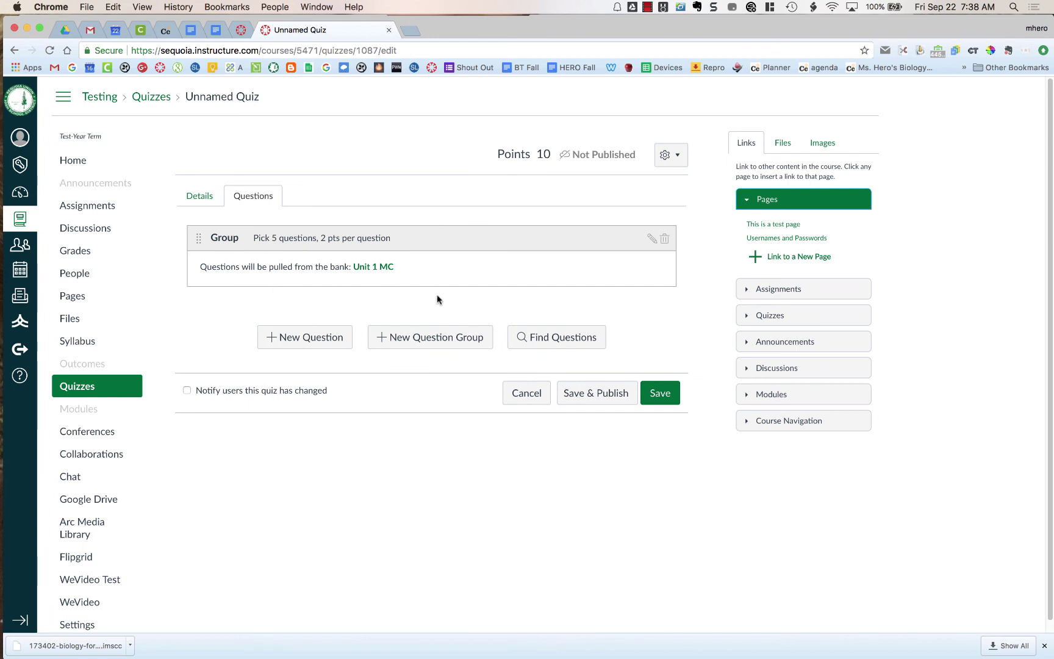
{"action": "left_click", "coordinate": [540, 340]}
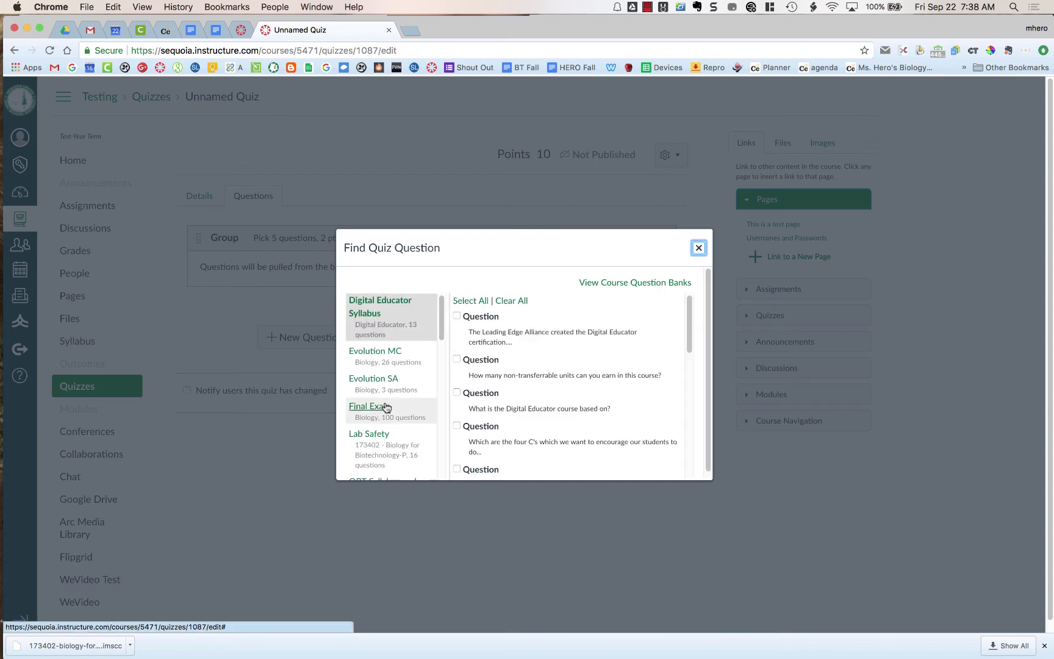
{"action": "scroll", "coordinate": [387, 405], "scroll_direction": "down", "scroll_amount": 5}
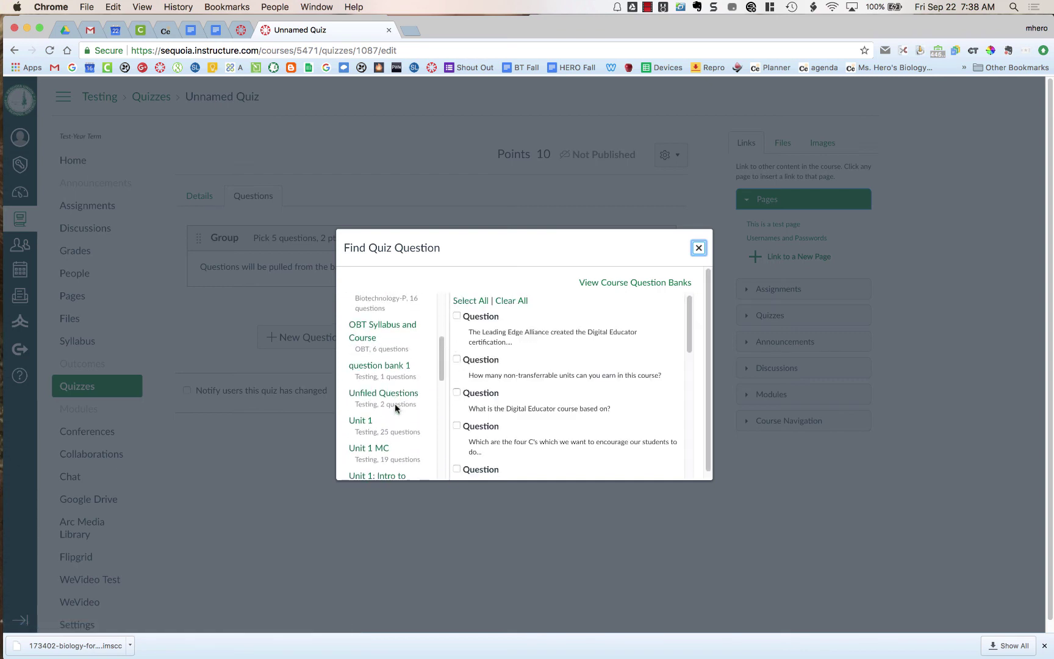
{"action": "left_click", "coordinate": [371, 449]}
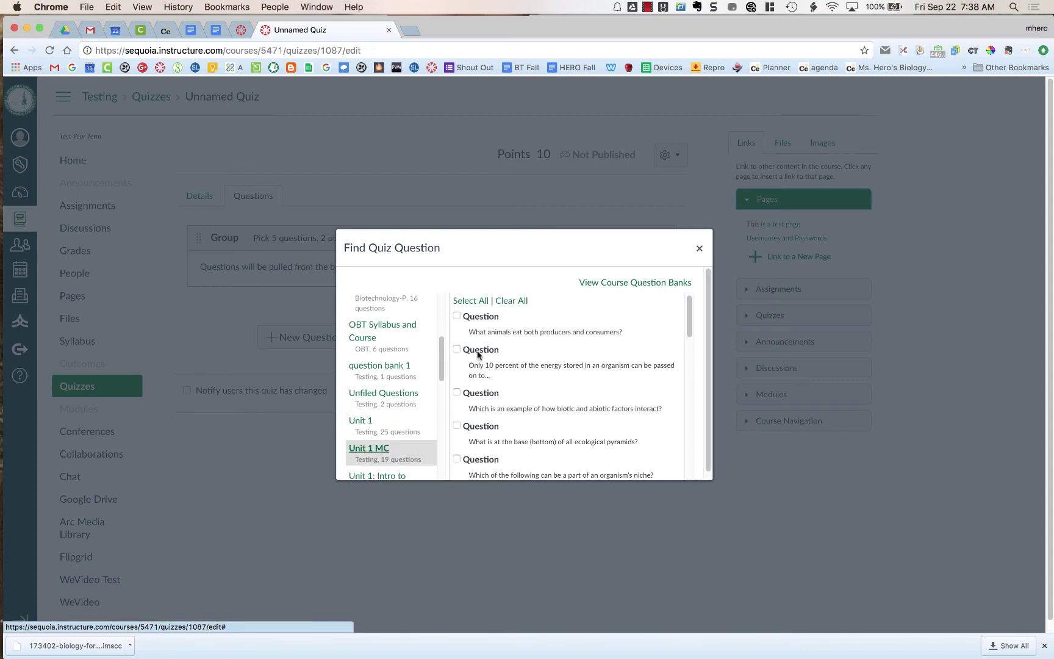
{"action": "left_click", "coordinate": [455, 317]}
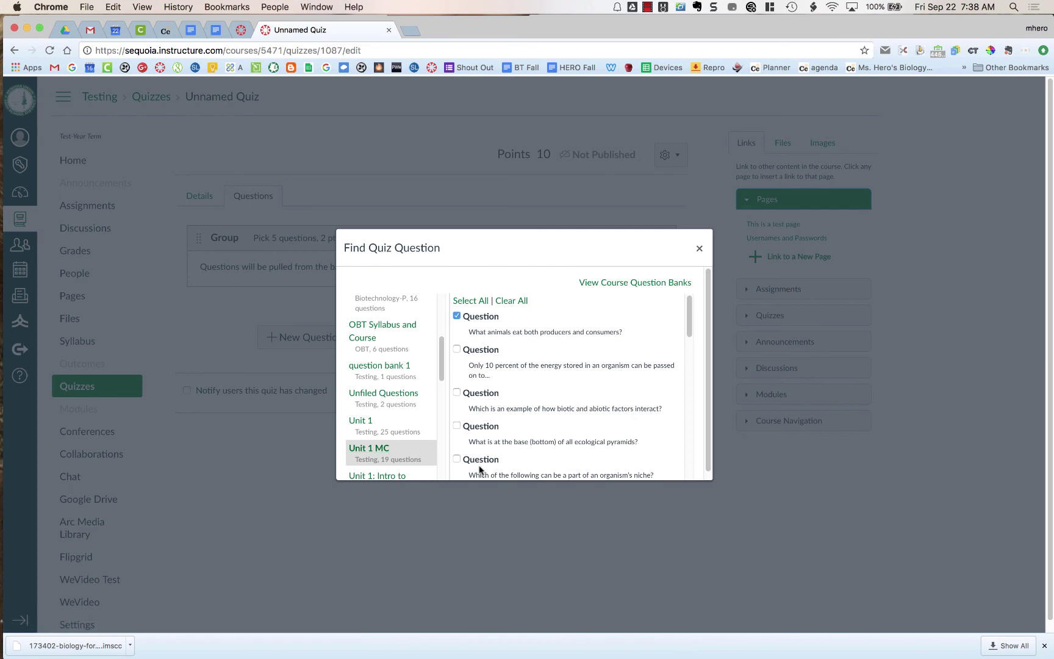
{"action": "left_click", "coordinate": [699, 248]}
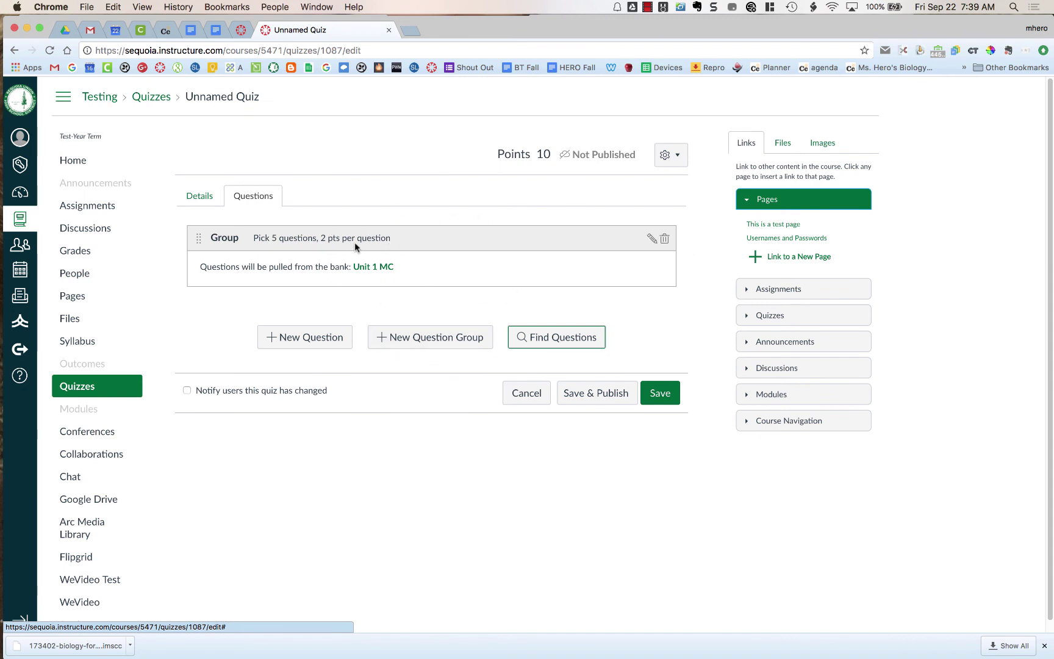
Enable Shuffle Answers in the quiz's Details options.
{"action": "left_click", "coordinate": [211, 202]}
{"action": "scroll", "coordinate": [484, 568], "scroll_direction": "down", "scroll_amount": 10}
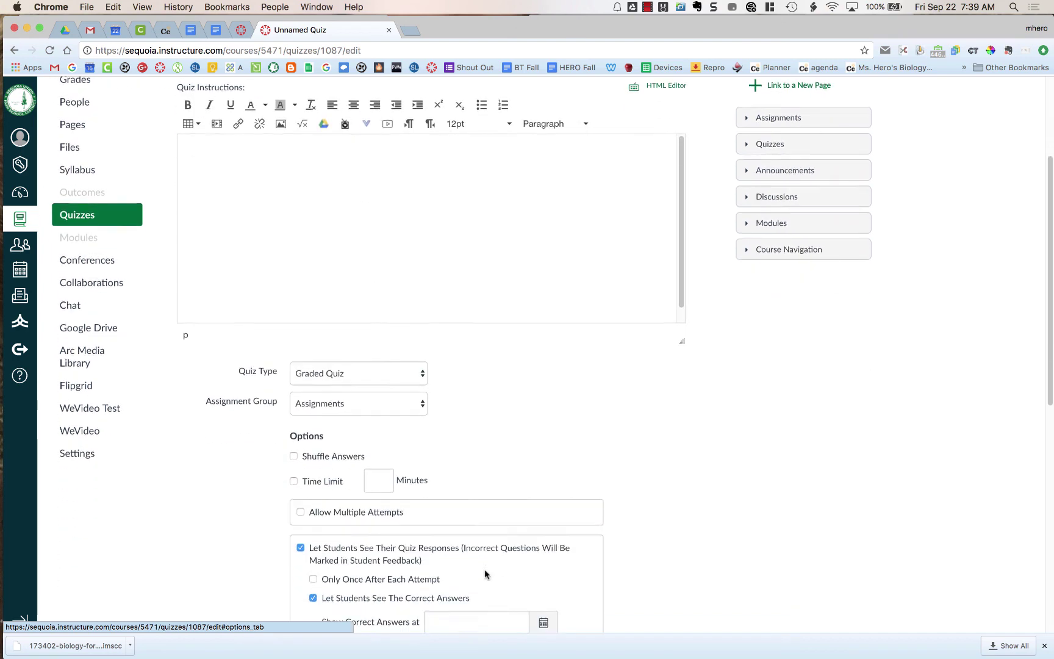
{"action": "left_click", "coordinate": [293, 311]}
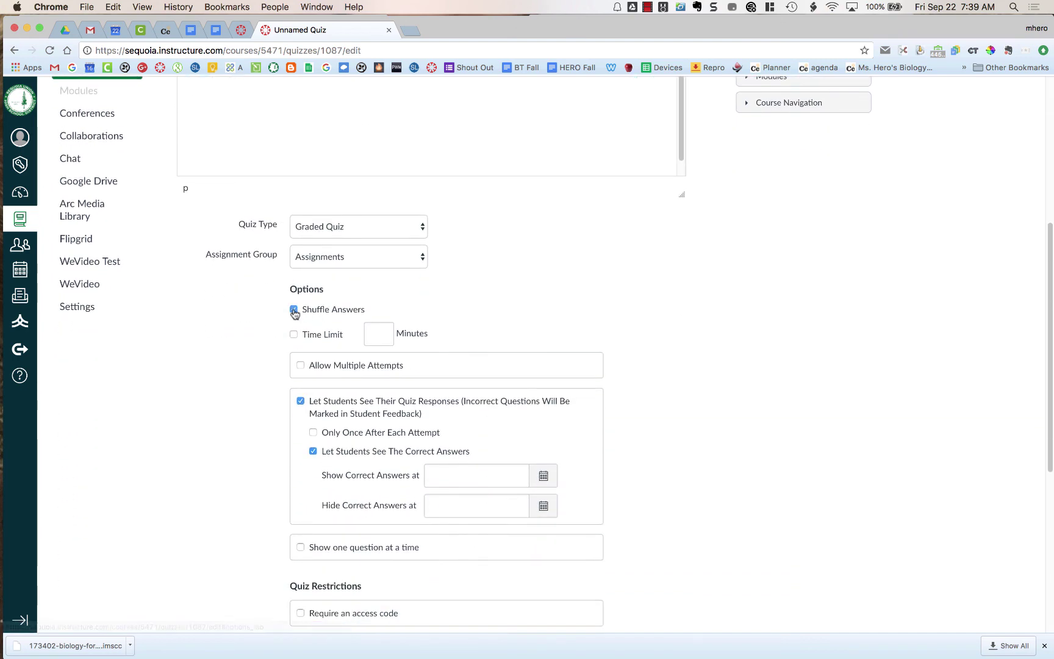